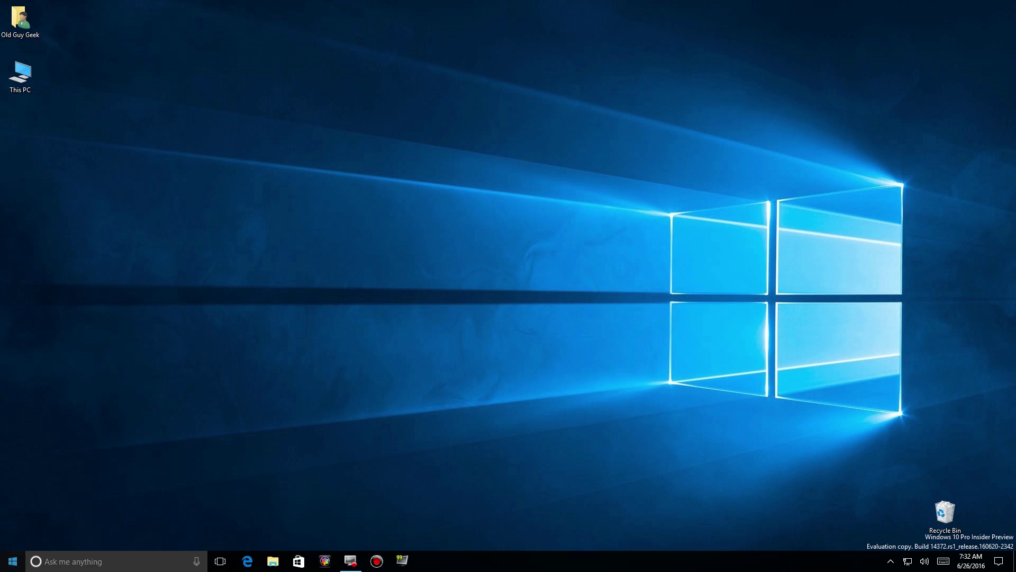
Step: Launch the Photos app from the Start menu
{"action": "left_click", "coordinate": [13, 561]}
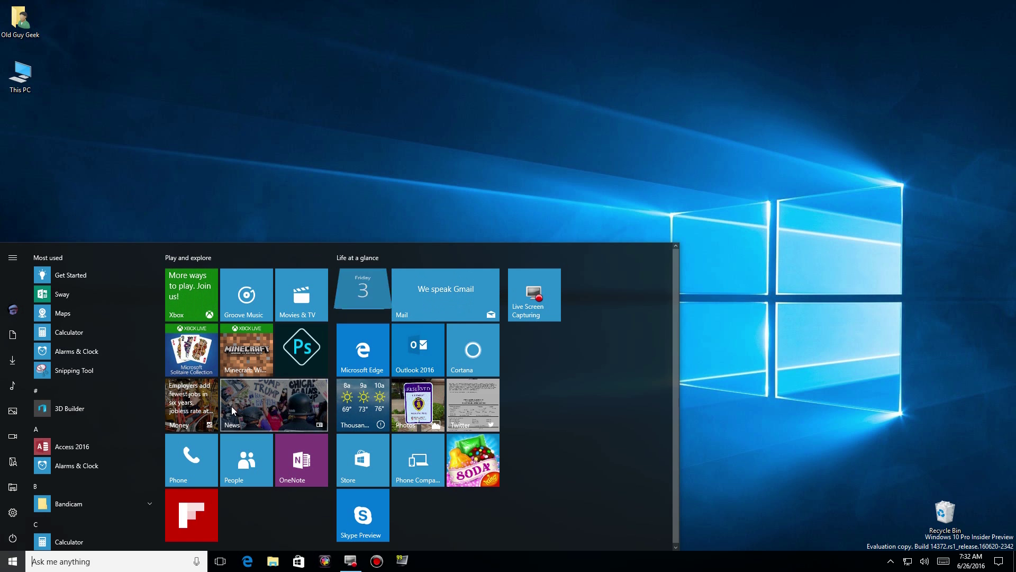
{"action": "left_click", "coordinate": [425, 404]}
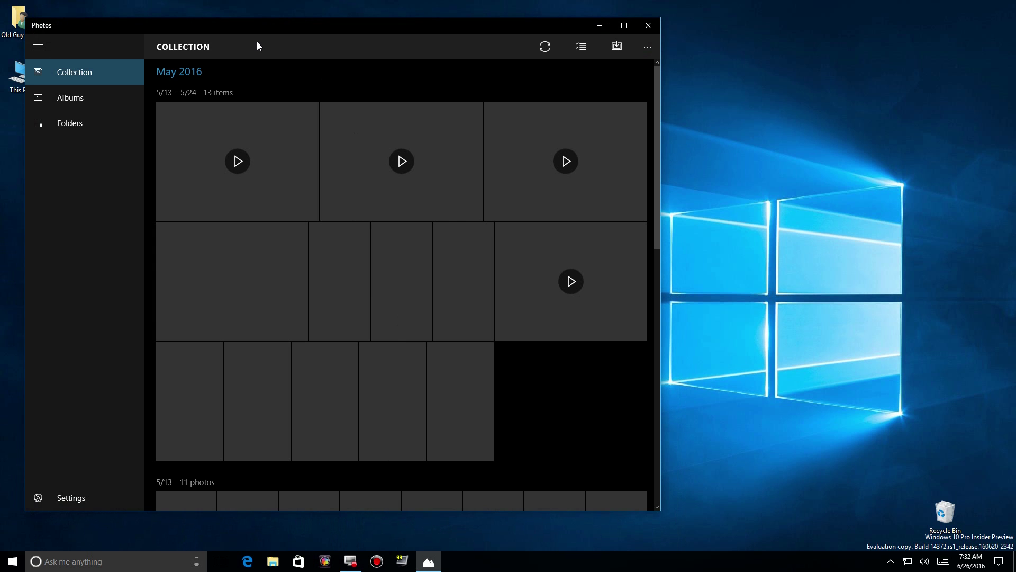
Step: Center the Photos window and open the June 2016 photo WP_20160624_17_50_46_Pro.jpg
{"action": "left_click_drag", "start_coordinate": [244, 29], "coordinate": [418, 38]}
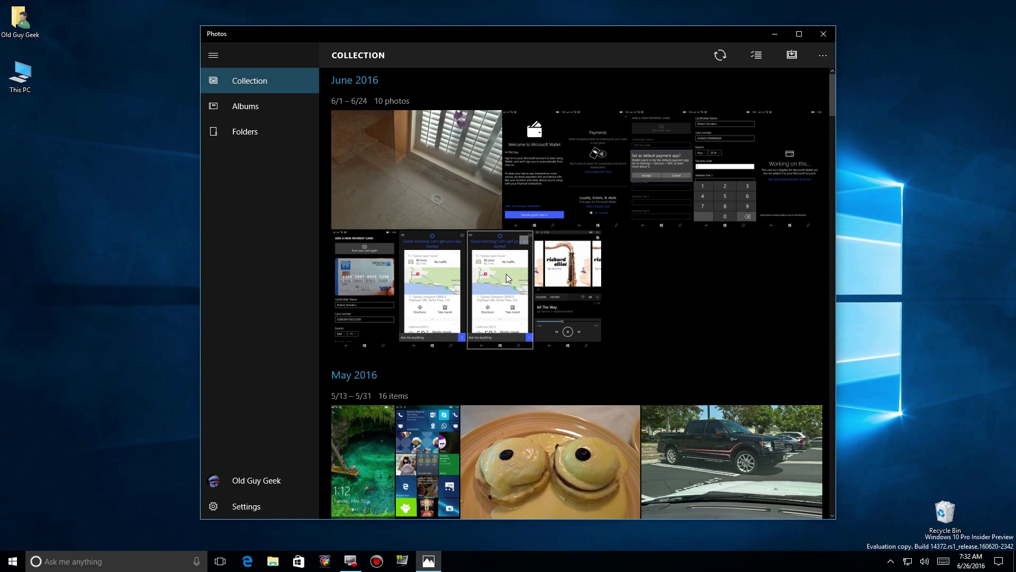
{"action": "left_click", "coordinate": [411, 188]}
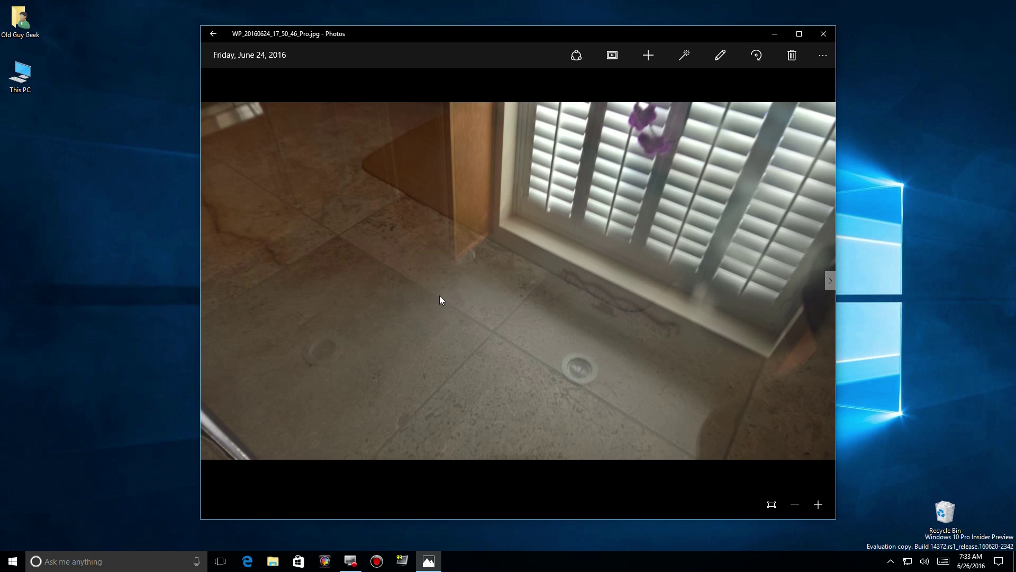
{"action": "right_click", "coordinate": [471, 281]}
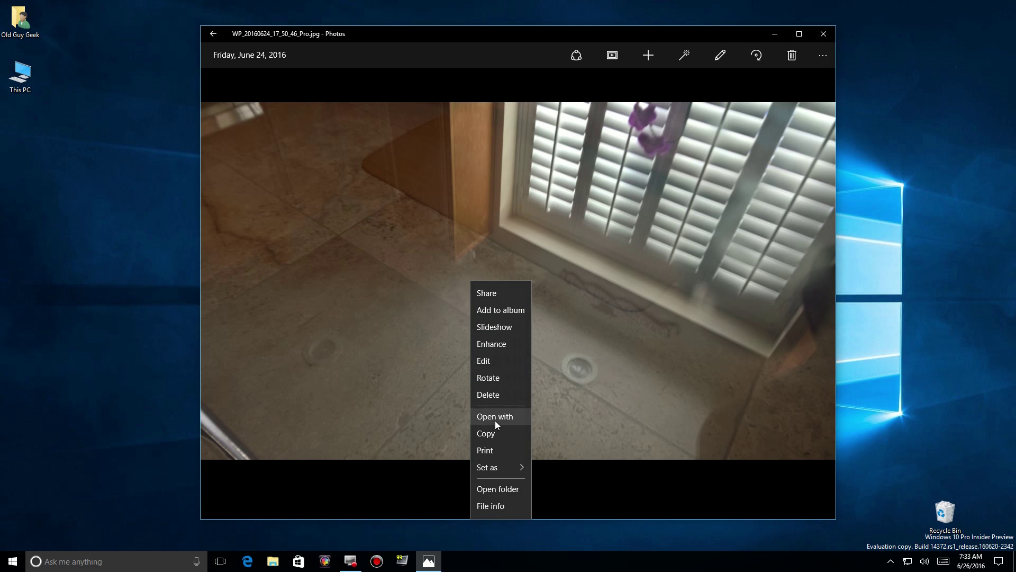
{"action": "left_click", "coordinate": [489, 506]}
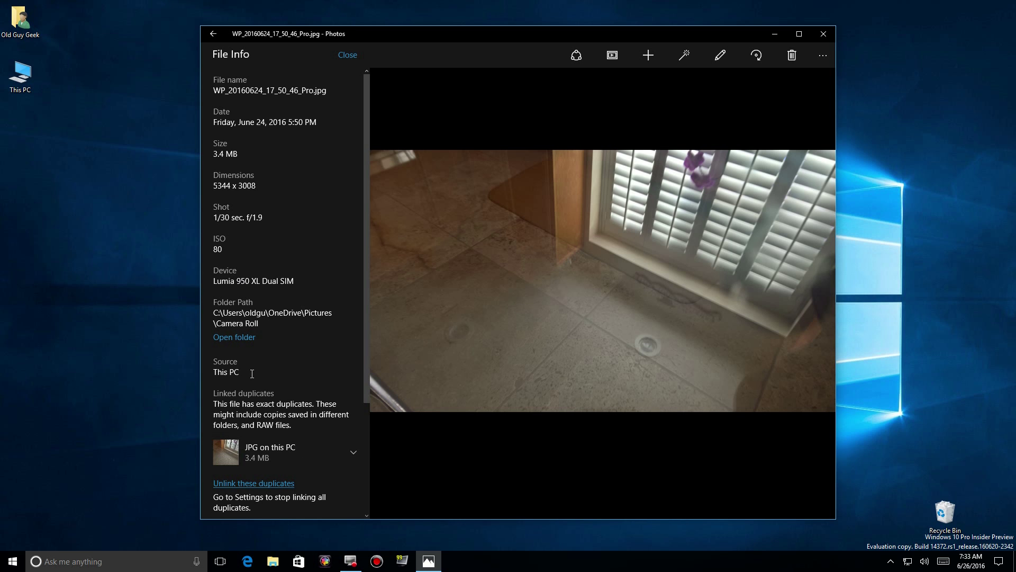
{"action": "scroll", "coordinate": [252, 374], "scroll_direction": "down", "scroll_amount": 2}
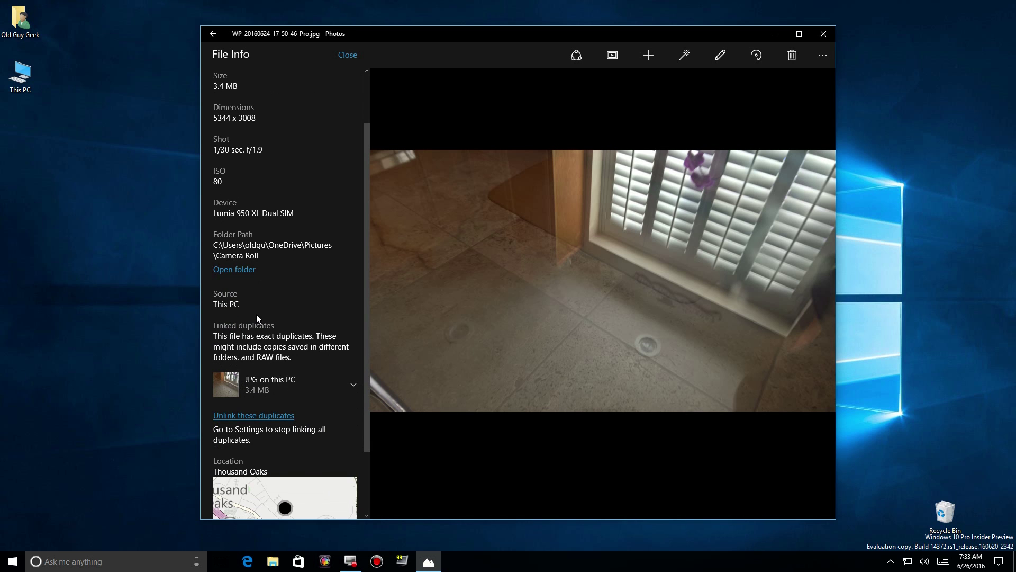
{"action": "scroll", "coordinate": [257, 315], "scroll_direction": "up", "scroll_amount": 2}
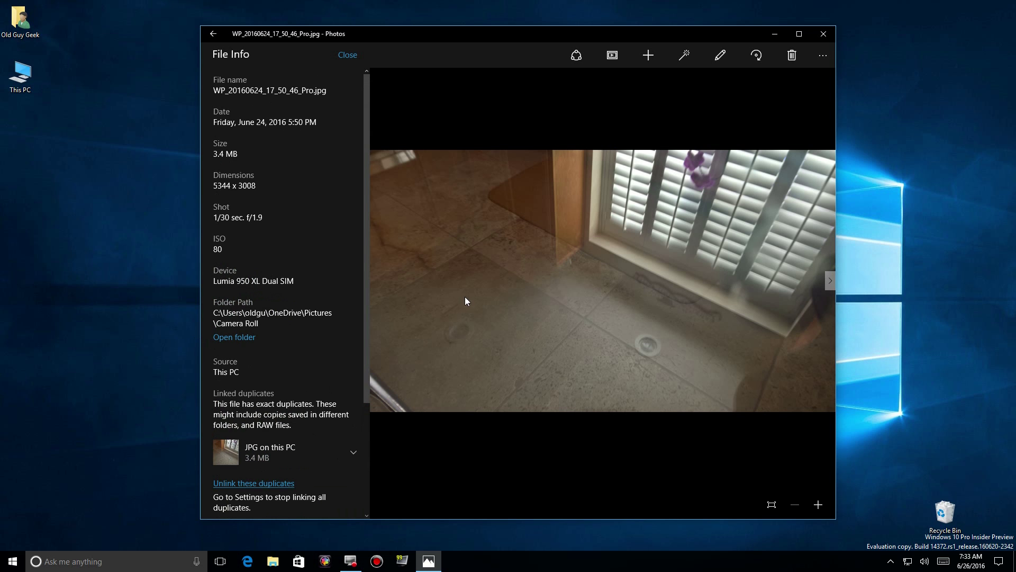
{"action": "left_click", "coordinate": [348, 55]}
Step: Open the photo's Camera Roll folder in File Explorer, then close the Photos app
{"action": "right_click", "coordinate": [512, 280]}
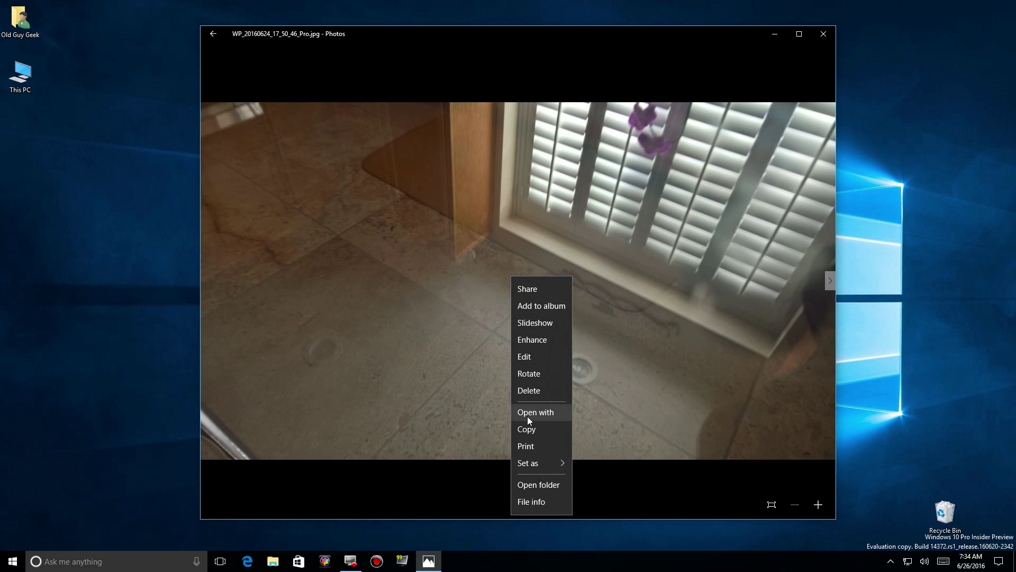
{"action": "left_click", "coordinate": [533, 486]}
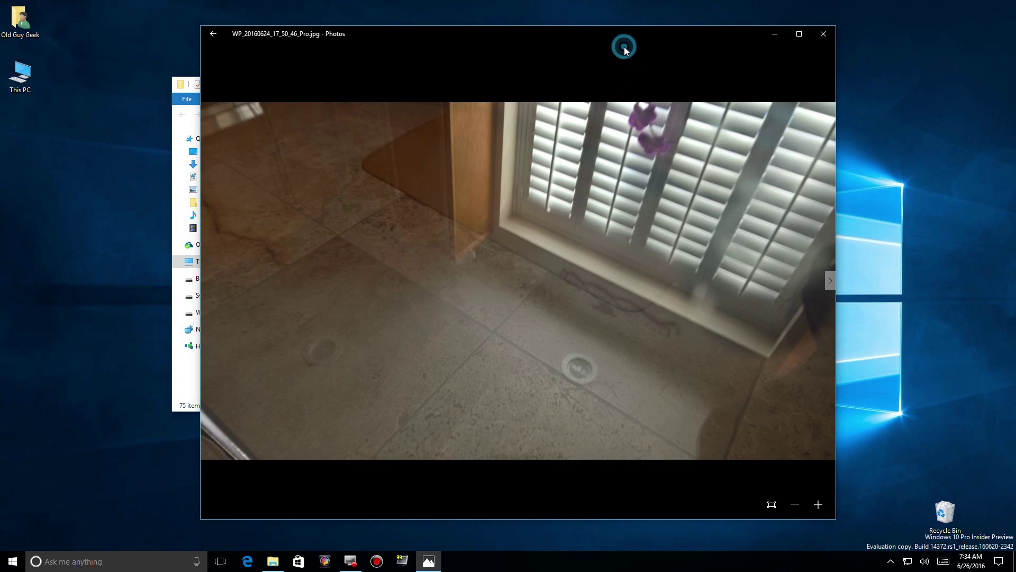
{"action": "left_click", "coordinate": [622, 50]}
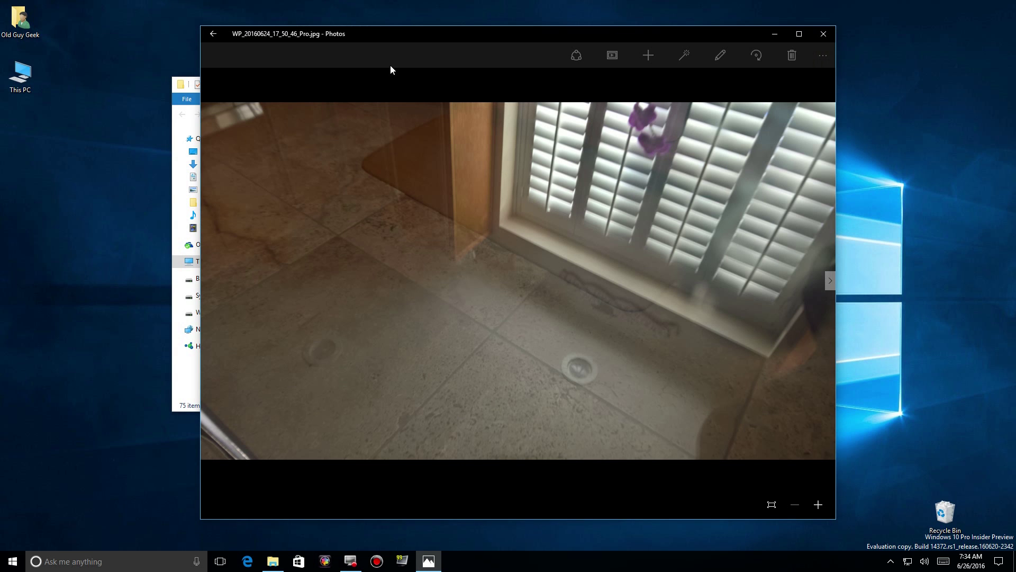
{"action": "left_click", "coordinate": [822, 35]}
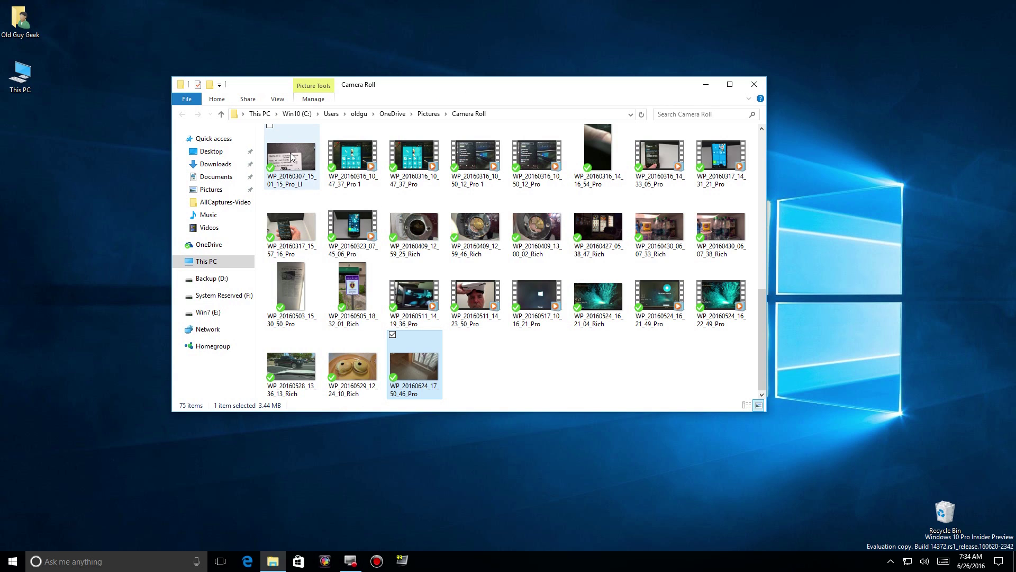
Step: Select the WP_20160503_15_30_50_Pro photo in the Camera Roll folder
{"action": "mouse_move", "coordinate": [291, 156]}
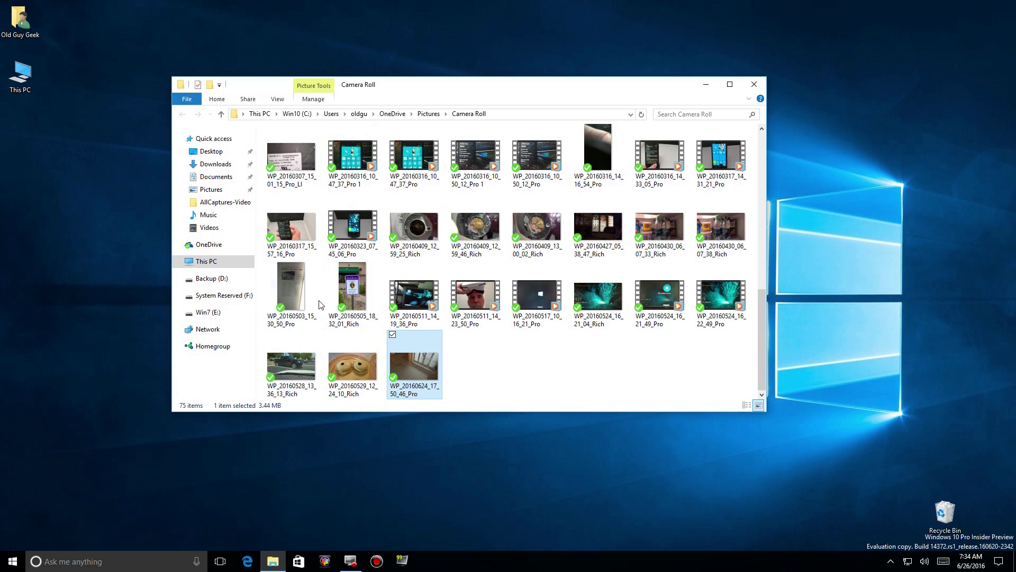
{"action": "mouse_move", "coordinate": [302, 302]}
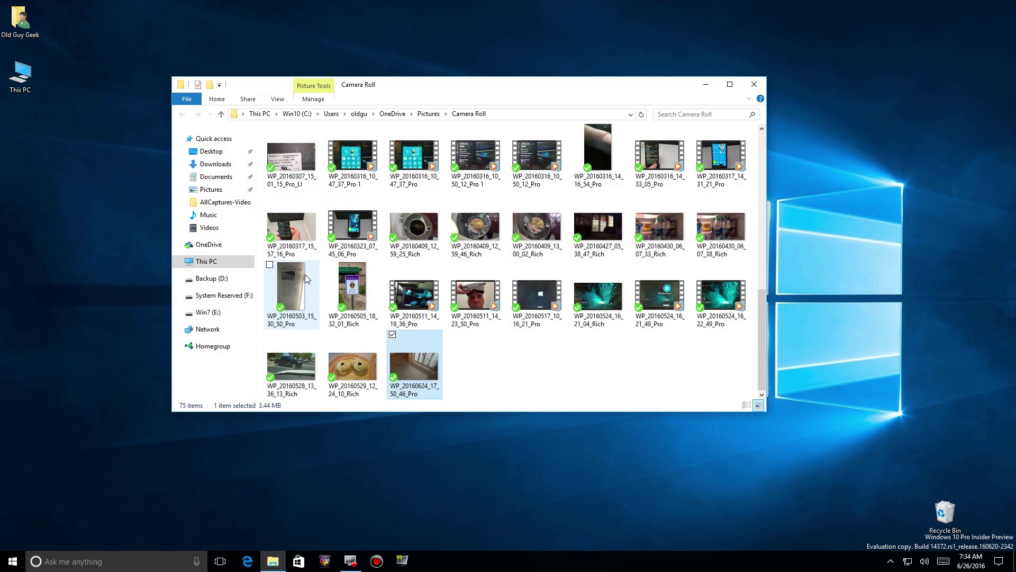
{"action": "left_click", "coordinate": [300, 280]}
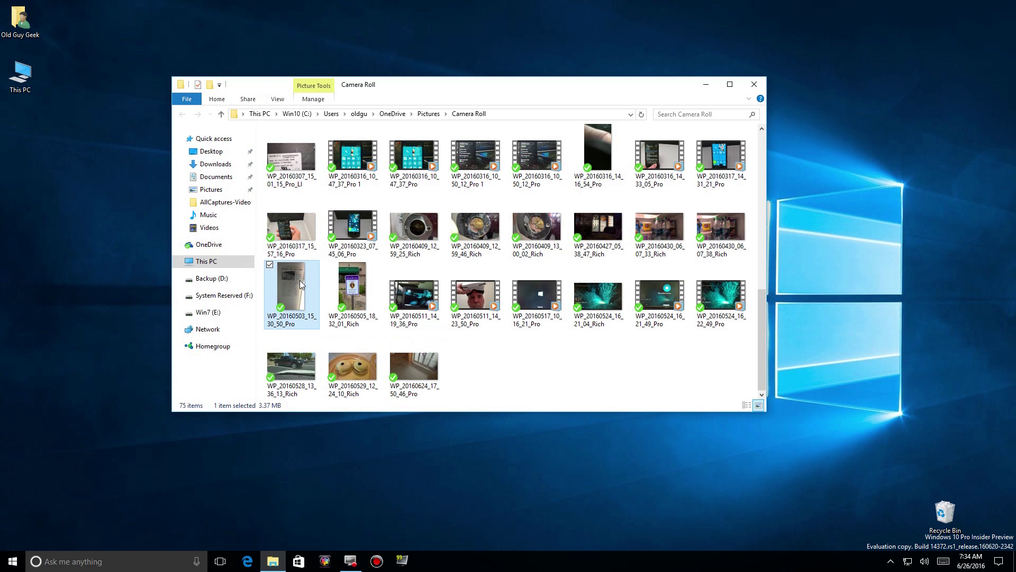
Step: Show the Details tab of the WP_20160503_15_30_50_Pro photo's Properties
{"action": "right_click", "coordinate": [299, 280]}
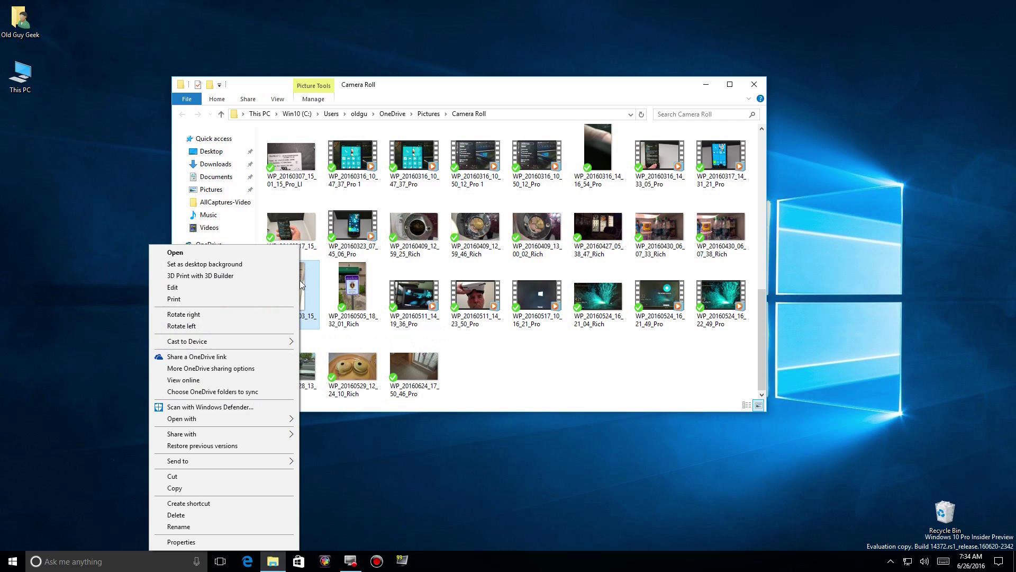
{"action": "left_click", "coordinate": [186, 542]}
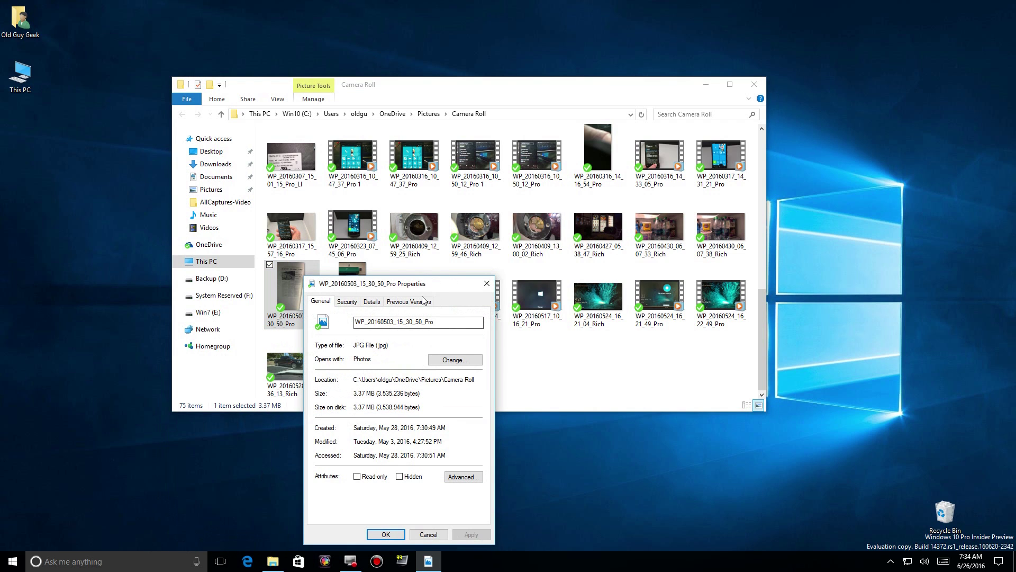
{"action": "left_click_drag", "start_coordinate": [389, 285], "coordinate": [478, 116]}
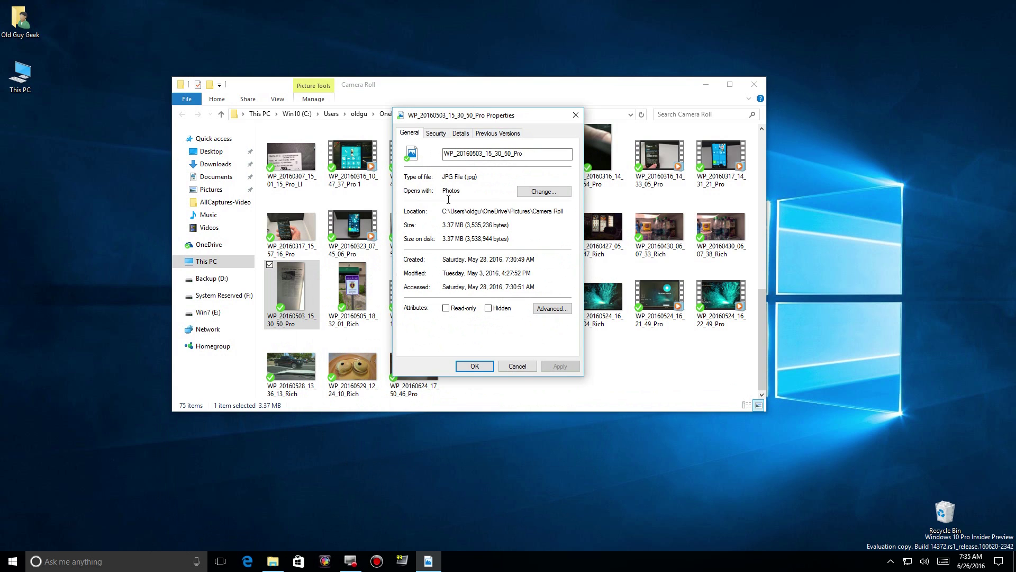
{"action": "left_click", "coordinate": [465, 139]}
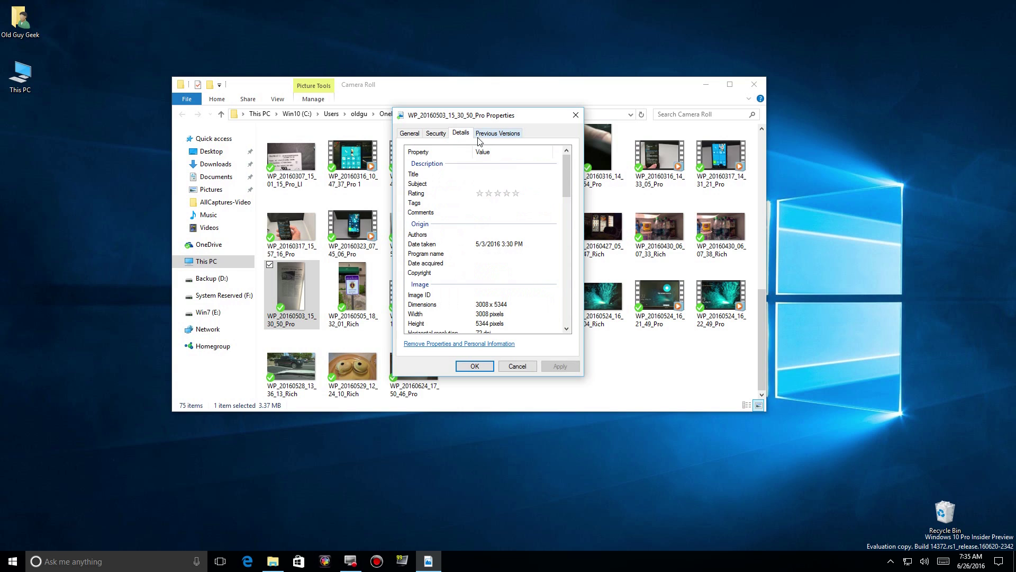
Step: Tag the photo with Test, OGG and YouTube and save with OK
{"action": "left_click", "coordinate": [485, 204]}
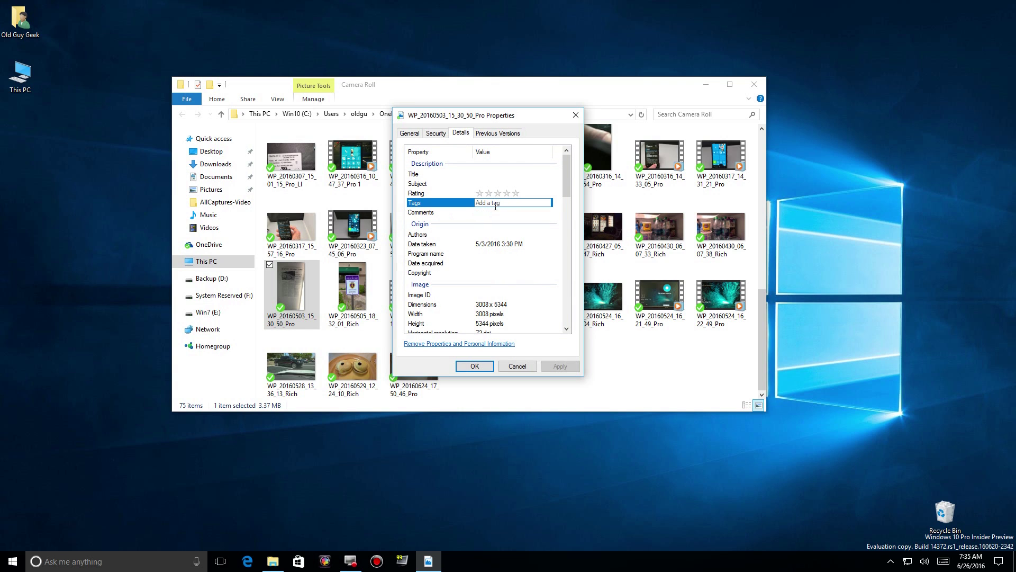
{"action": "type", "text": "Test"}
{"action": "key", "text": "Return"}
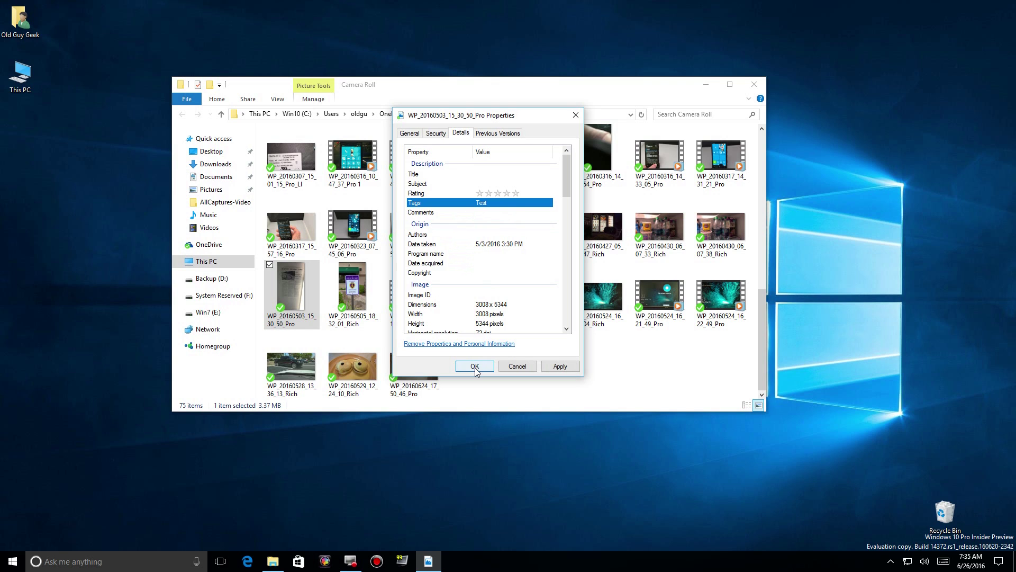
{"action": "left_click", "coordinate": [508, 204]}
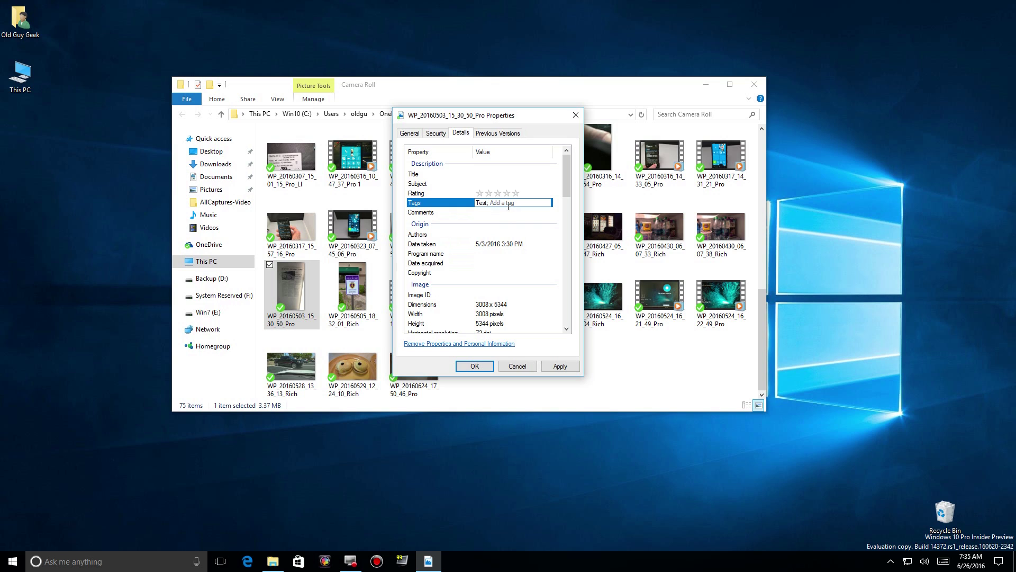
{"action": "type", "text": "OGG;"}
{"action": "key", "text": "Return"}
{"action": "left_click", "coordinate": [520, 203]}
{"action": "type", "text": "YouTube;"}
{"action": "key", "text": "ctrl+a"}
{"action": "key", "text": "BackSpace"}
{"action": "left_click", "coordinate": [473, 367]}
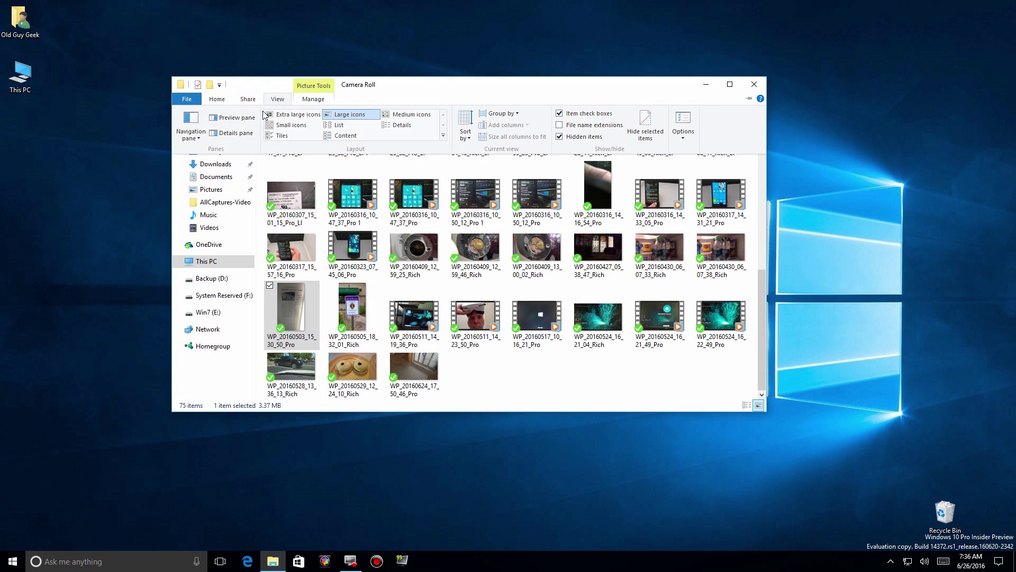
Step: Turn on File Explorer's Details pane to show the selected photo's properties
{"action": "left_click", "coordinate": [233, 134]}
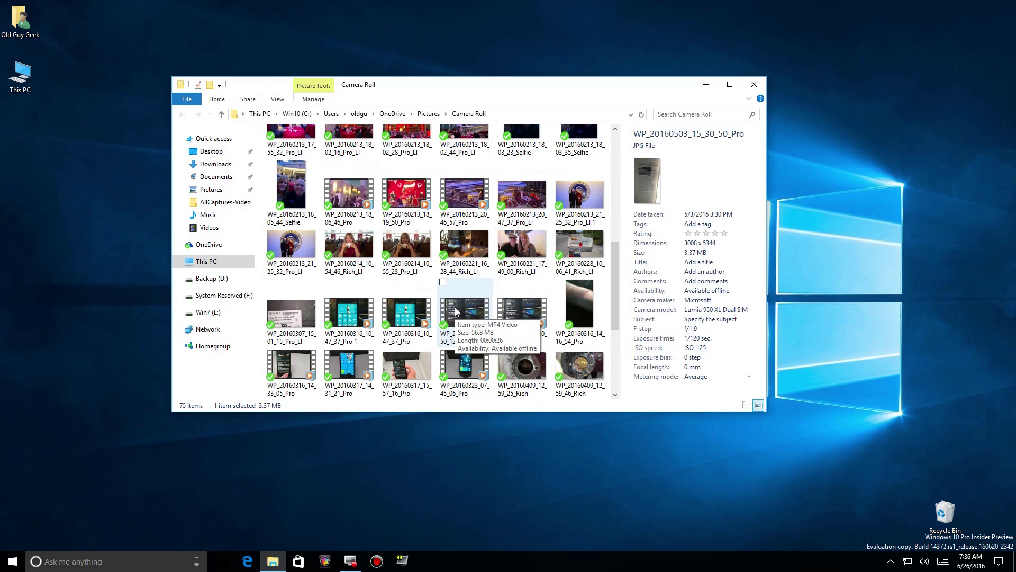
Step: Tag all 75 Camera Roll items with Picnic through the Details pane
{"action": "key", "text": "ctrl+a"}
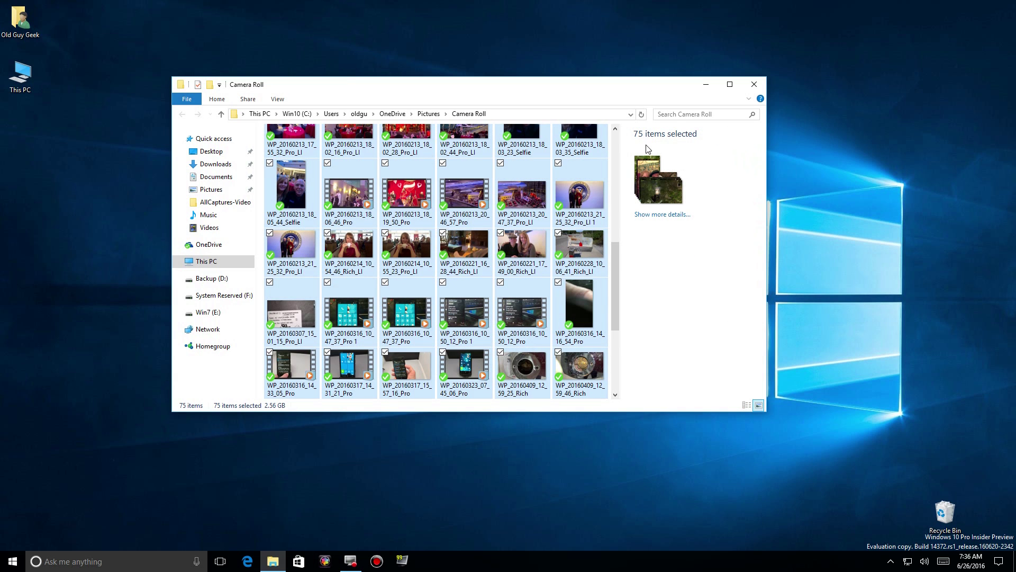
{"action": "left_click", "coordinate": [649, 215]}
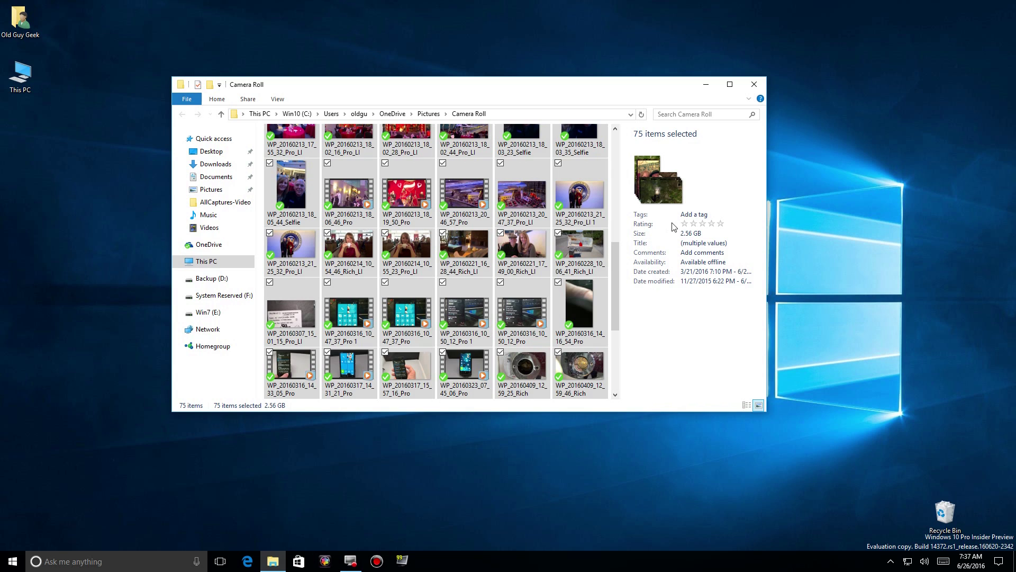
{"action": "left_click", "coordinate": [688, 215]}
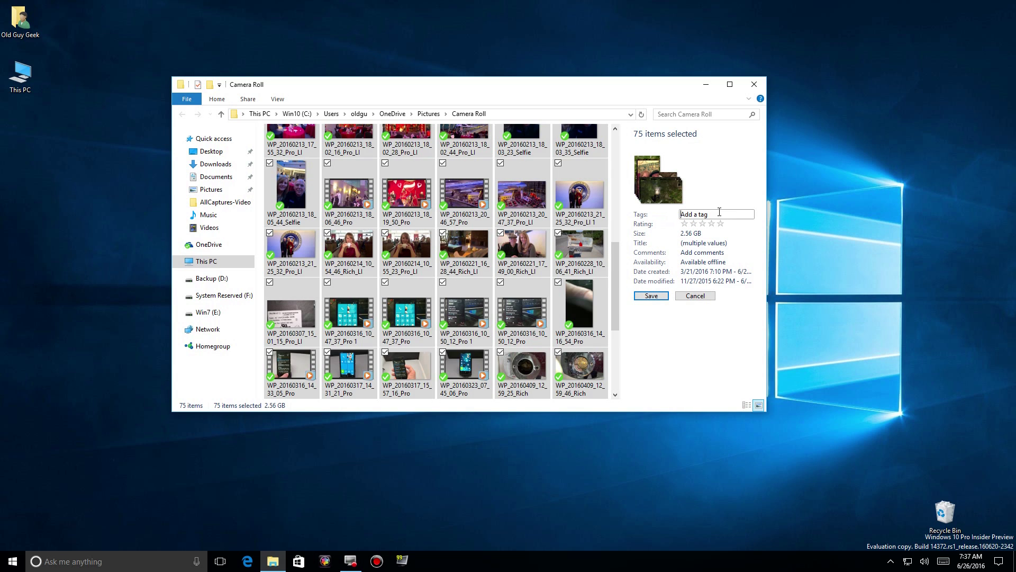
{"action": "type", "text": "youtube"}
{"action": "key", "text": "BackSpace"}
{"action": "key", "text": "BackSpace"}
{"action": "key", "text": "BackSpace"}
{"action": "key", "text": "BackSpace"}
{"action": "key", "text": "BackSpace"}
{"action": "key", "text": "BackSpace"}
{"action": "type", "text": "Picnic"}
{"action": "left_click", "coordinate": [650, 295]}
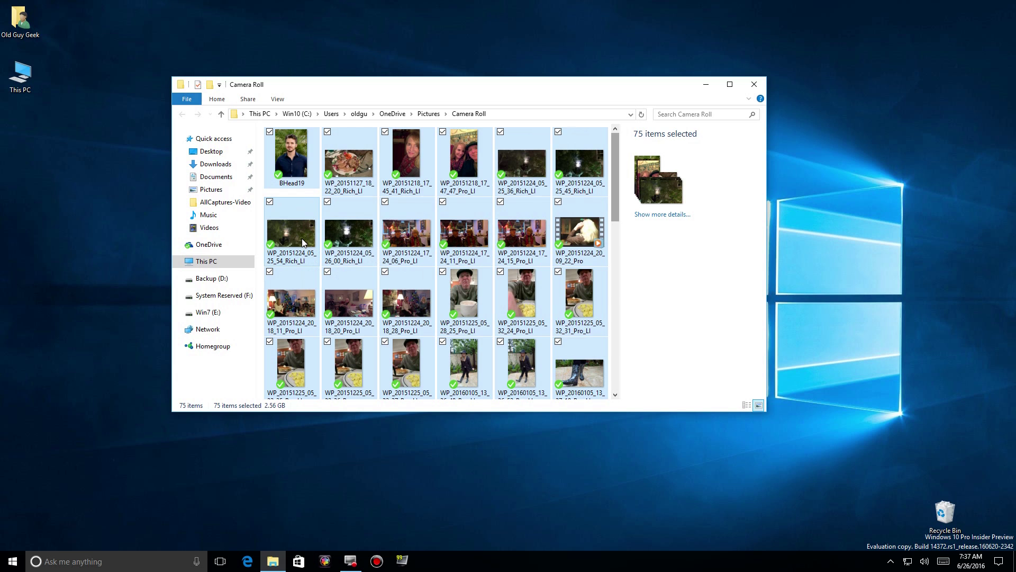
Step: Select both WP_20151224 night photos and tag them Moon
{"action": "left_click", "coordinate": [302, 238]}
{"action": "left_click", "coordinate": [341, 235], "text": "ctrl"}
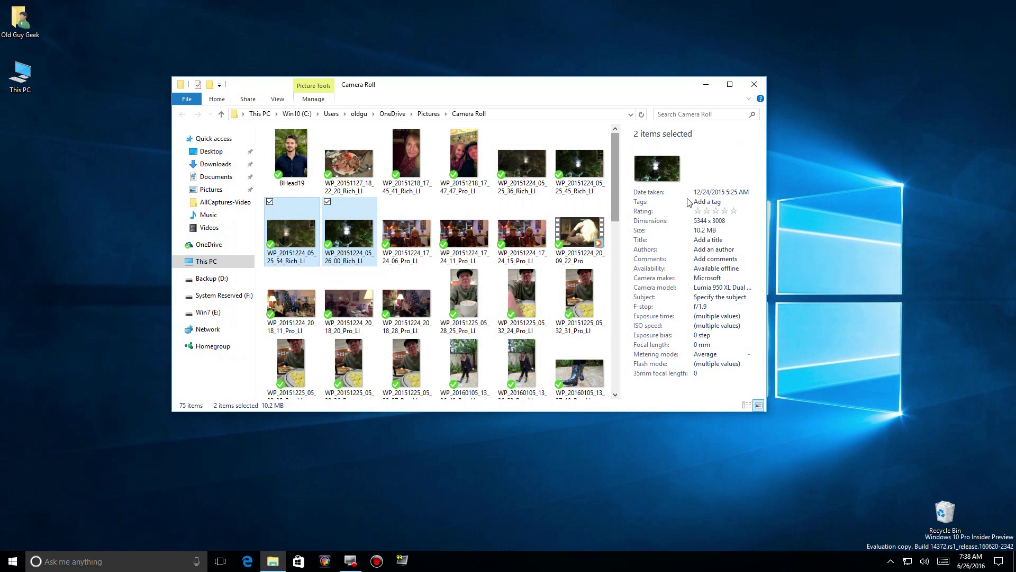
{"action": "left_click", "coordinate": [706, 202]}
{"action": "left_click", "coordinate": [709, 202]}
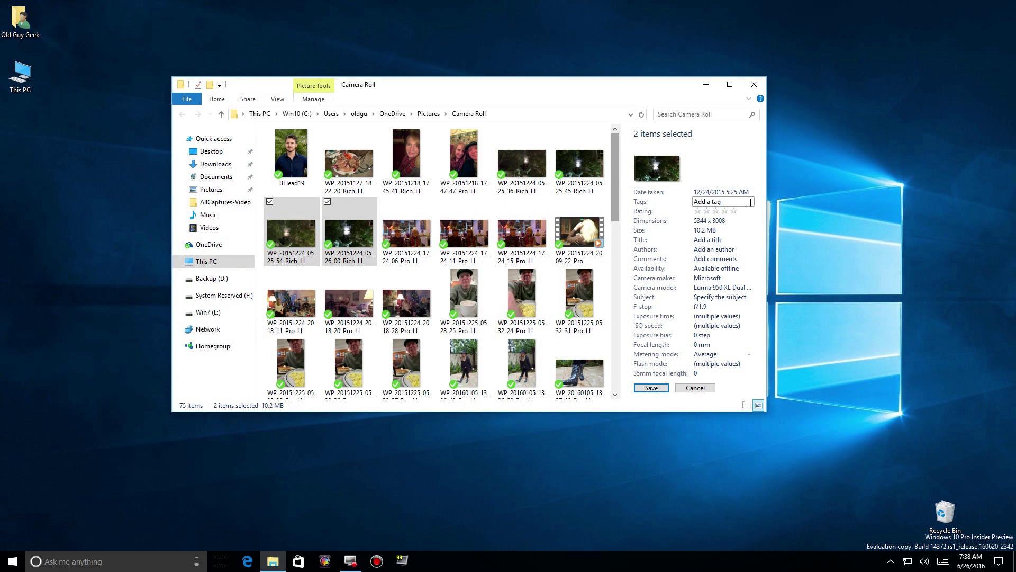
{"action": "type", "text": "Pho"}
{"action": "key", "text": "BackSpace"}
{"action": "key", "text": "BackSpace"}
{"action": "key", "text": "BackSpace"}
{"action": "type", "text": "Arti"}
{"action": "type", "text": "Shot"}
{"action": "key", "text": "BackSpace"}
{"action": "key", "text": "BackSpace"}
{"action": "key", "text": "BackSpace"}
{"action": "key", "text": "BackSpace"}
{"action": "key", "text": "BackSpace"}
{"action": "key", "text": "BackSpace"}
{"action": "type", "text": "Moon"}
{"action": "key", "text": "Return"}
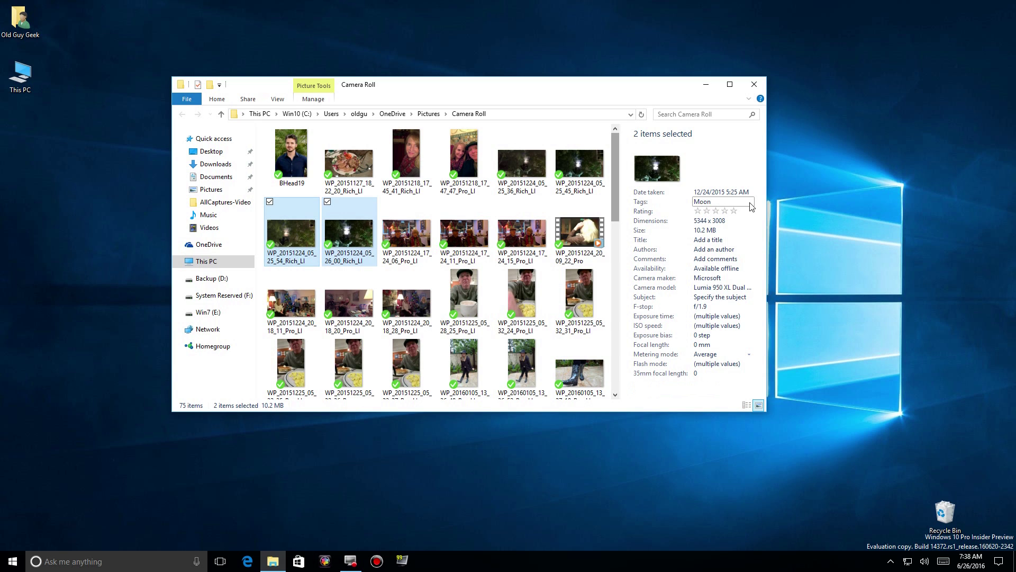
Step: Add the Test tag to both night photos and make the window taller
{"action": "left_click", "coordinate": [720, 201]}
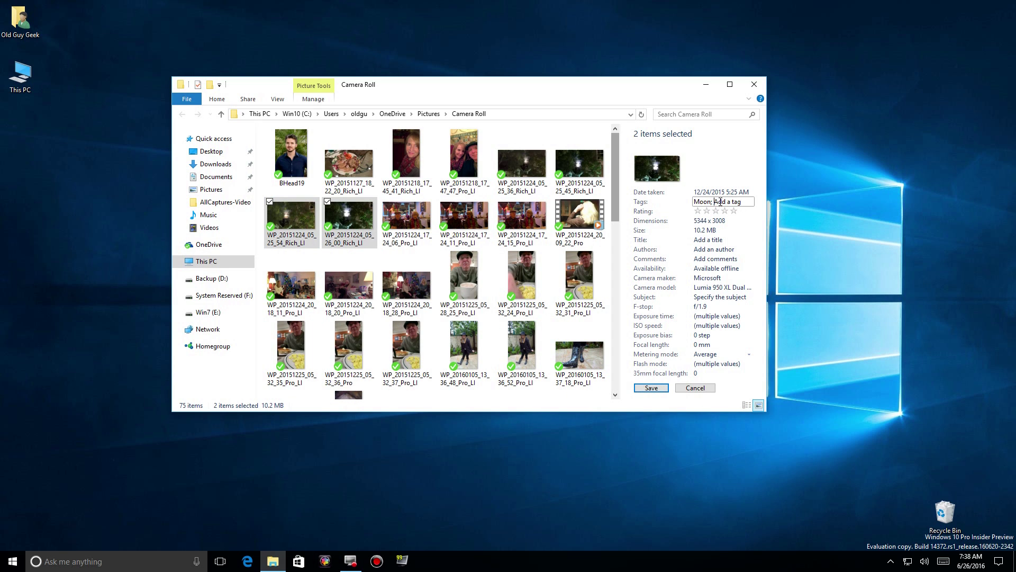
{"action": "type", "text": "Test"}
{"action": "key", "text": "Return"}
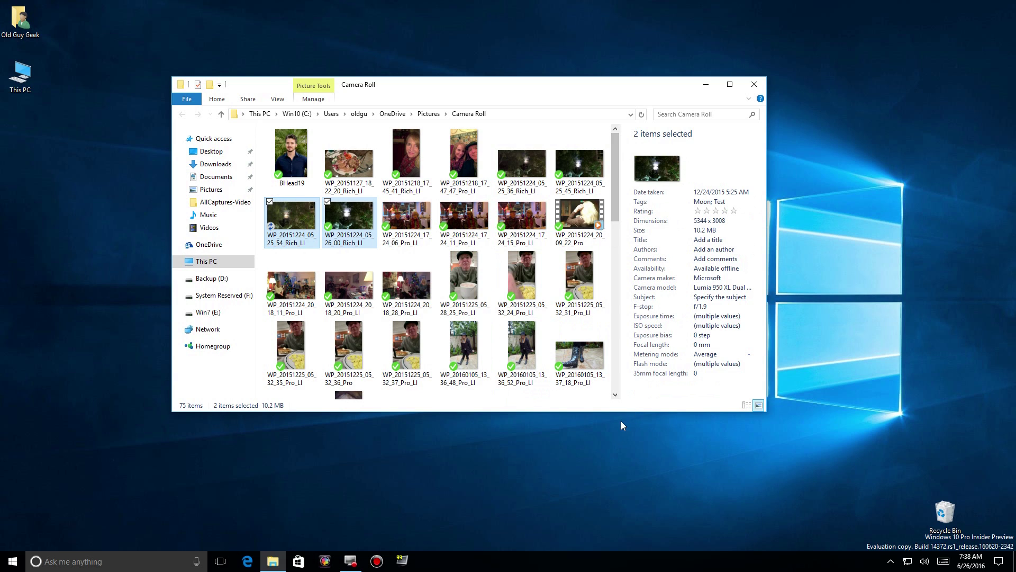
{"action": "left_click_drag", "start_coordinate": [633, 413], "coordinate": [627, 481]}
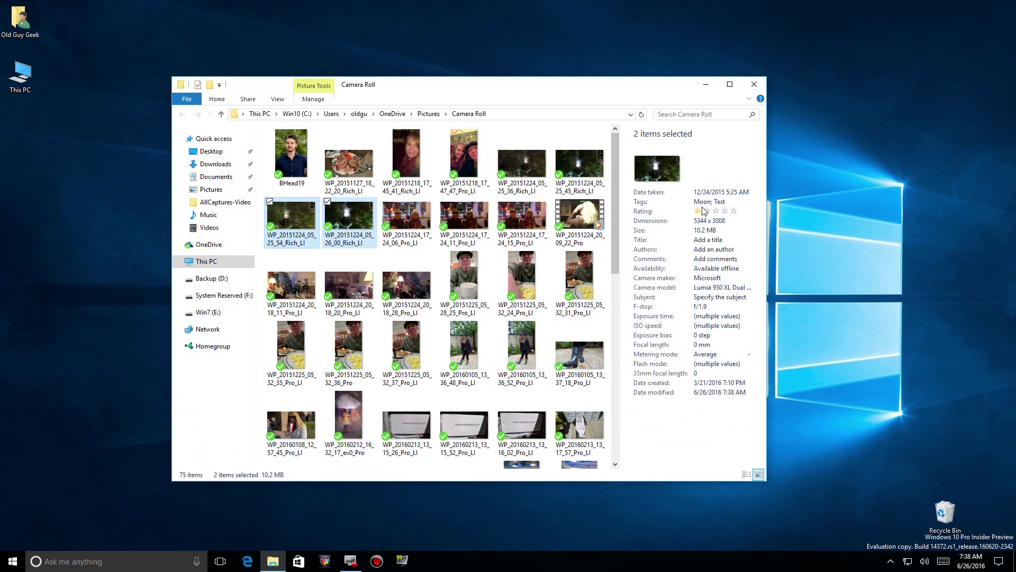
{"action": "left_click", "coordinate": [362, 218]}
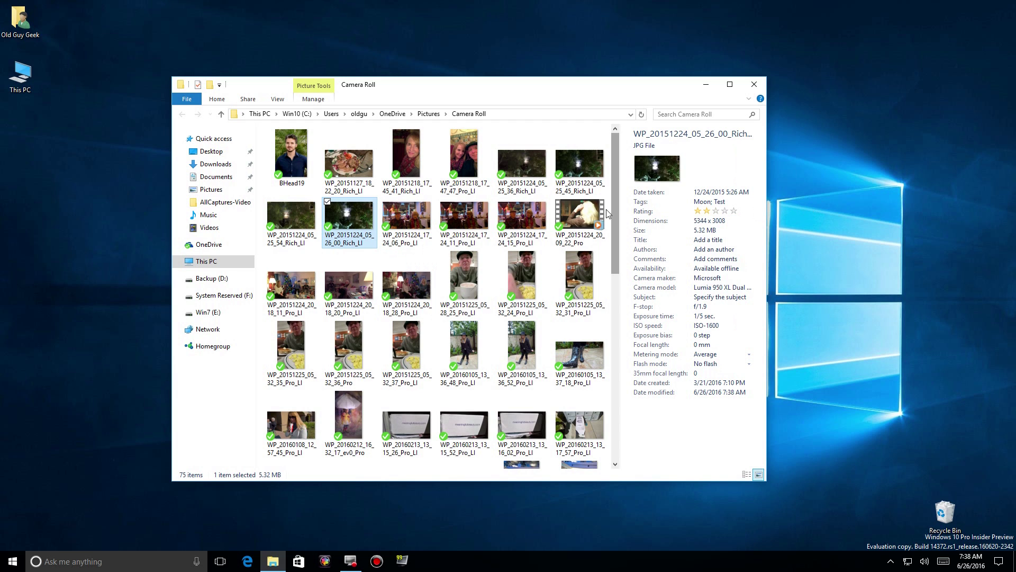
Step: Check the tags in WP_20151224_05_26_00_Rich_LI's Properties Details tab, then close it
{"action": "right_click", "coordinate": [362, 224]}
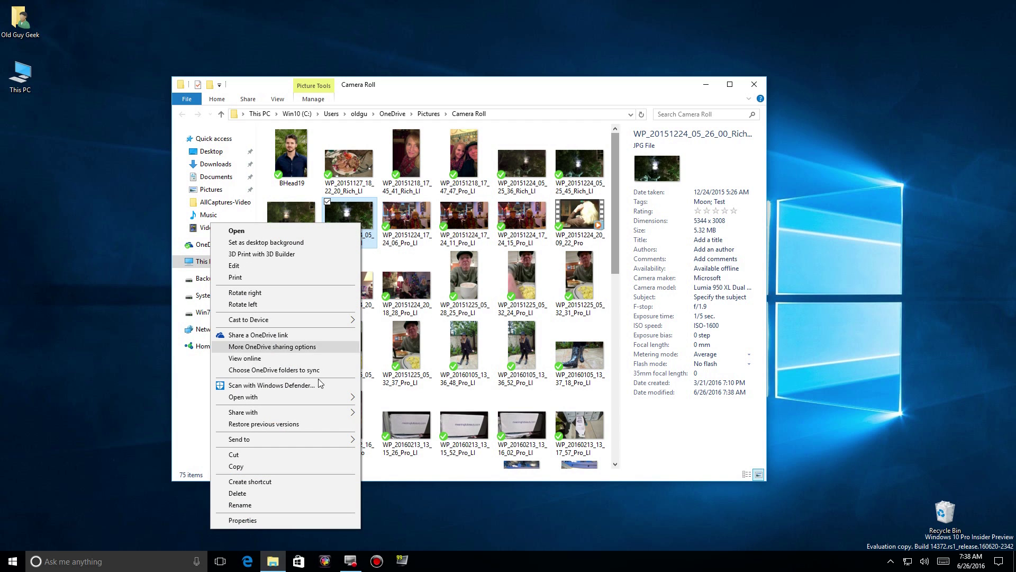
{"action": "left_click", "coordinate": [247, 520]}
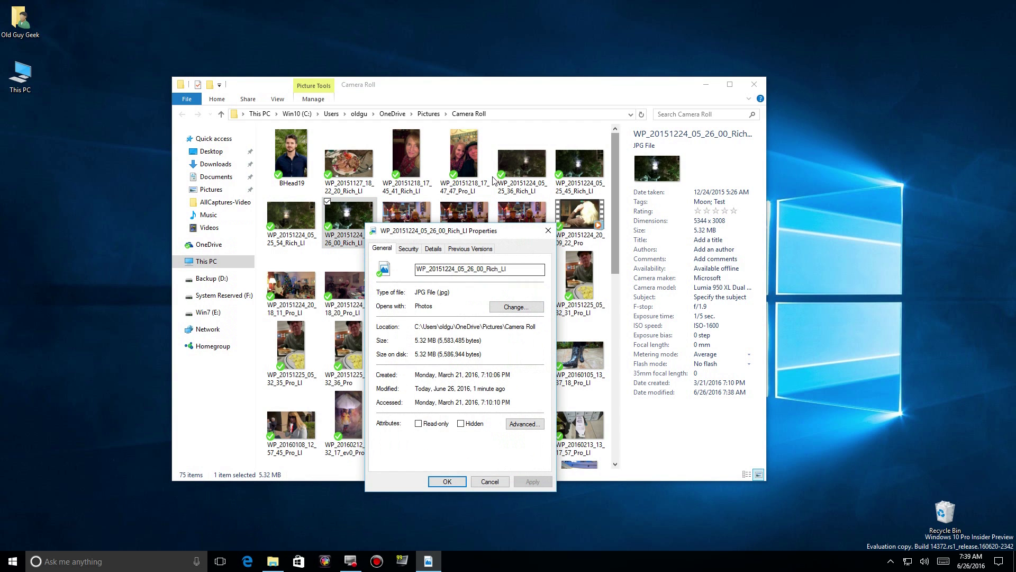
{"action": "left_click", "coordinate": [436, 248]}
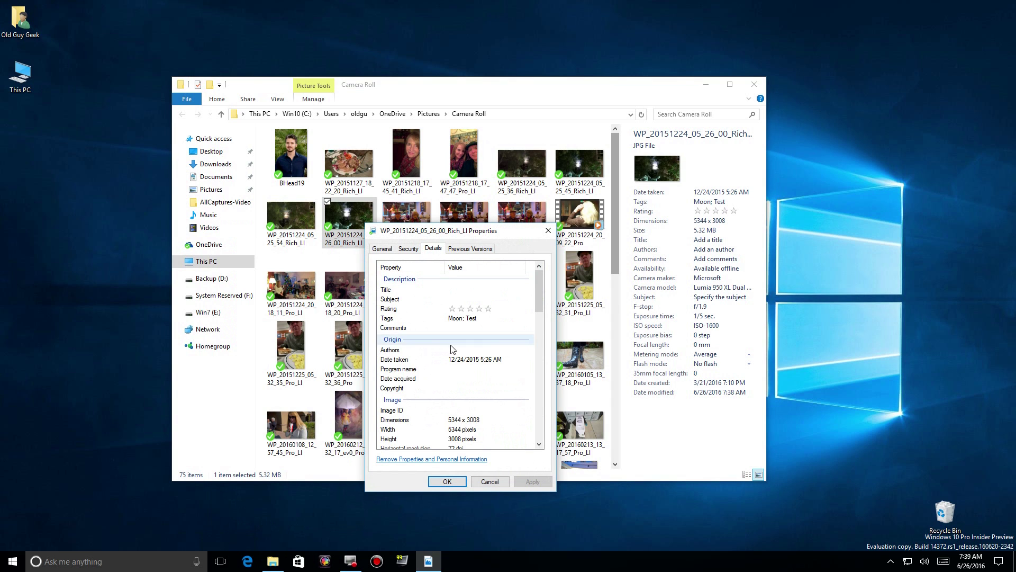
{"action": "left_click", "coordinate": [553, 232]}
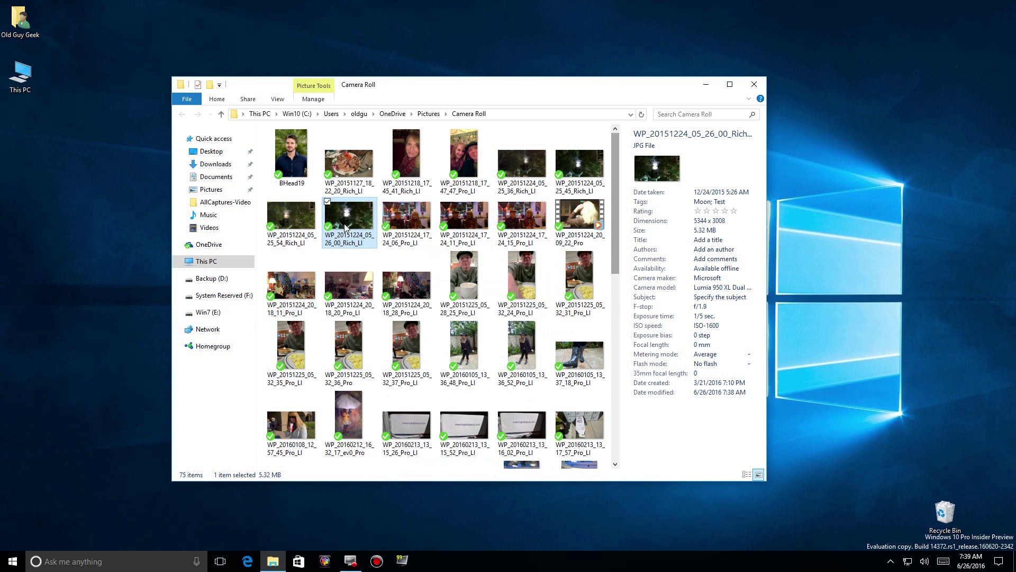
Step: Add the tag Number2 to WP_20151224_05_25_54_Rich_LI in the Details pane
{"action": "left_click", "coordinate": [310, 229]}
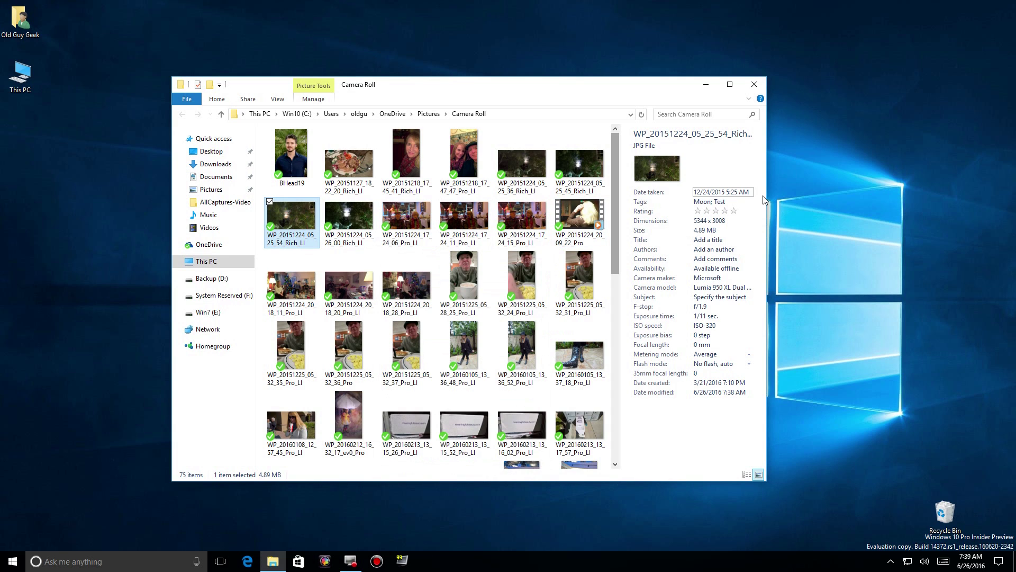
{"action": "left_click", "coordinate": [729, 203]}
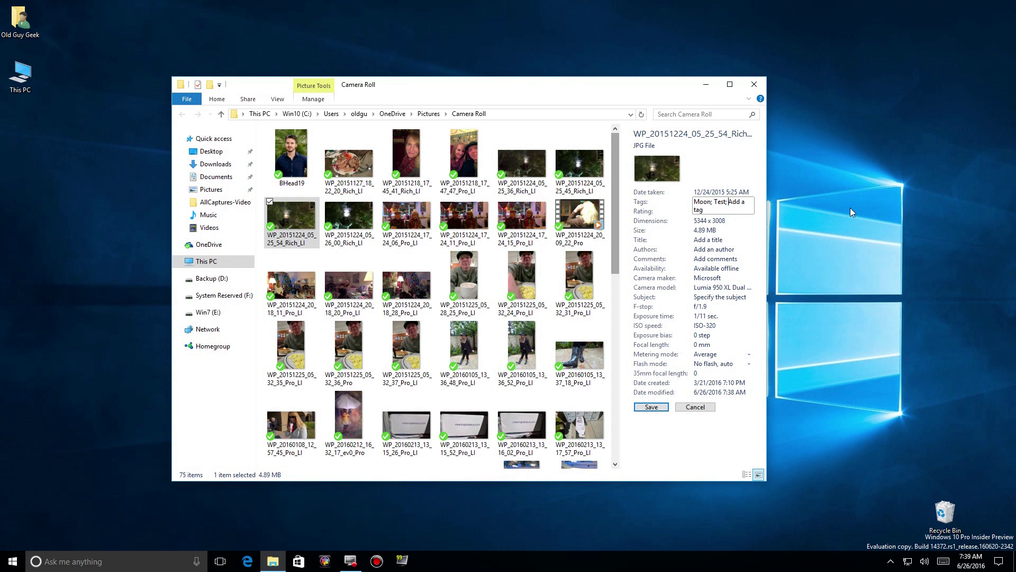
{"action": "type", "text": "Number2;"}
{"action": "key", "text": "Return"}
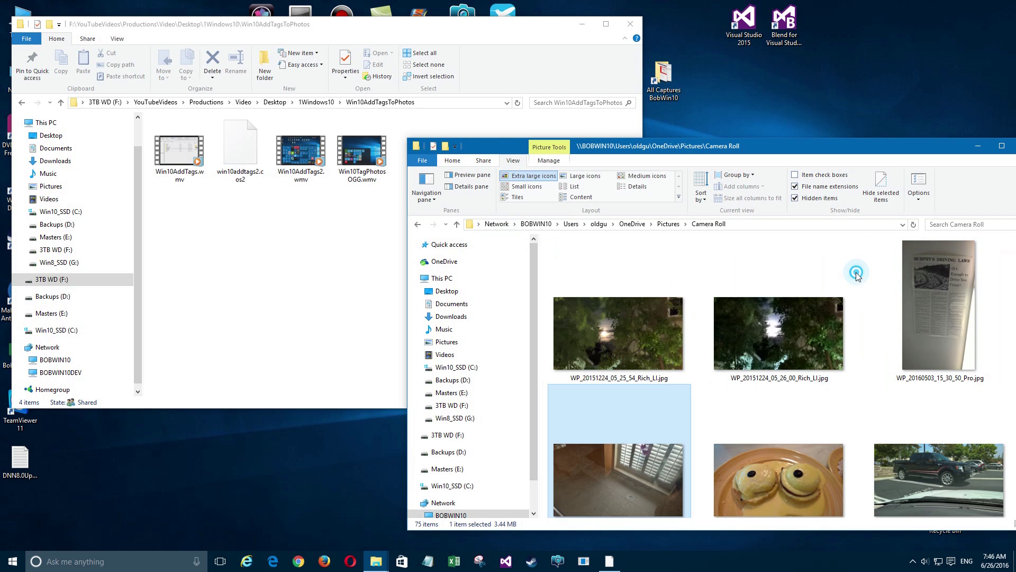
Step: Drag the two WP_20151224 moon photos from the network Camera Roll into Win10AddTagsToPhotos
{"action": "left_click_drag", "start_coordinate": [857, 272], "coordinate": [265, 291]}
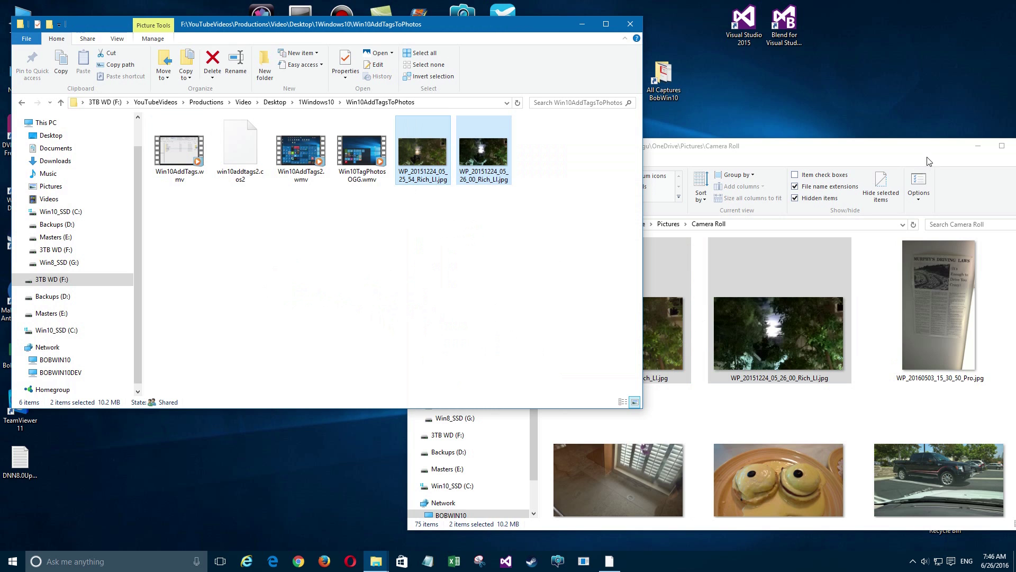
{"action": "left_click", "coordinate": [428, 208]}
{"action": "left_click", "coordinate": [436, 164]}
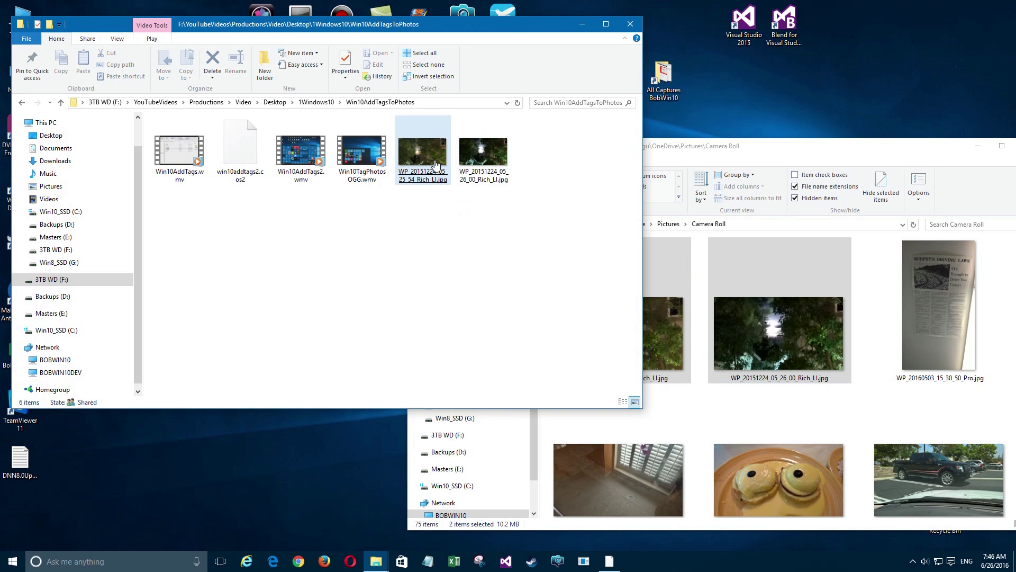
{"action": "right_click", "coordinate": [434, 159]}
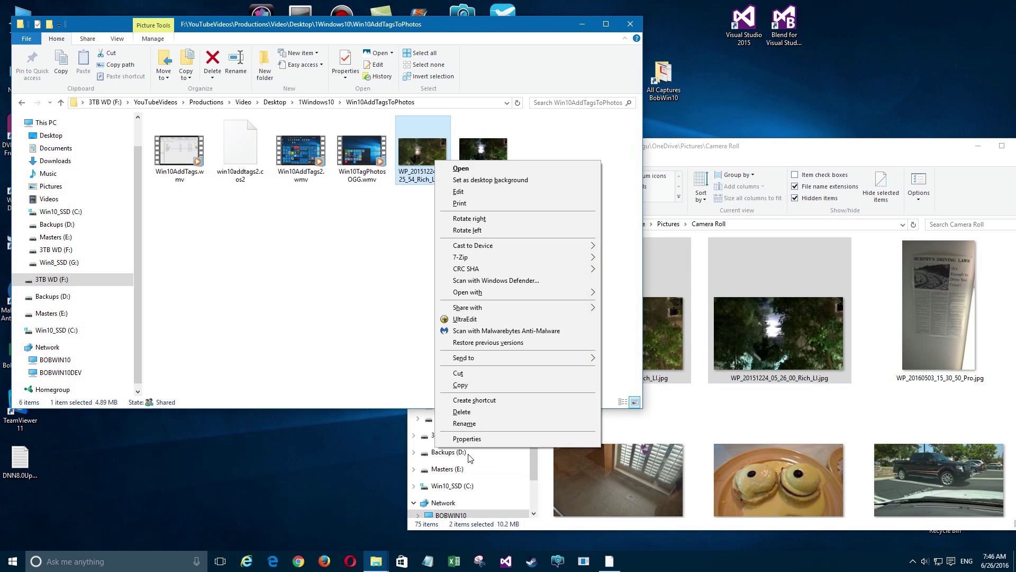
{"action": "left_click", "coordinate": [463, 439]}
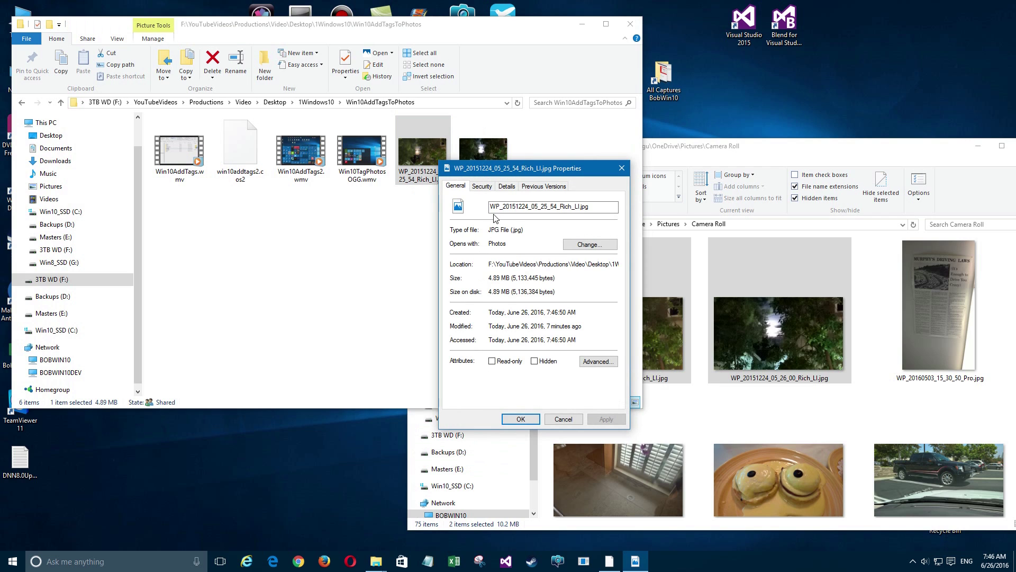
{"action": "left_click", "coordinate": [505, 188]}
{"action": "left_click", "coordinate": [525, 258]}
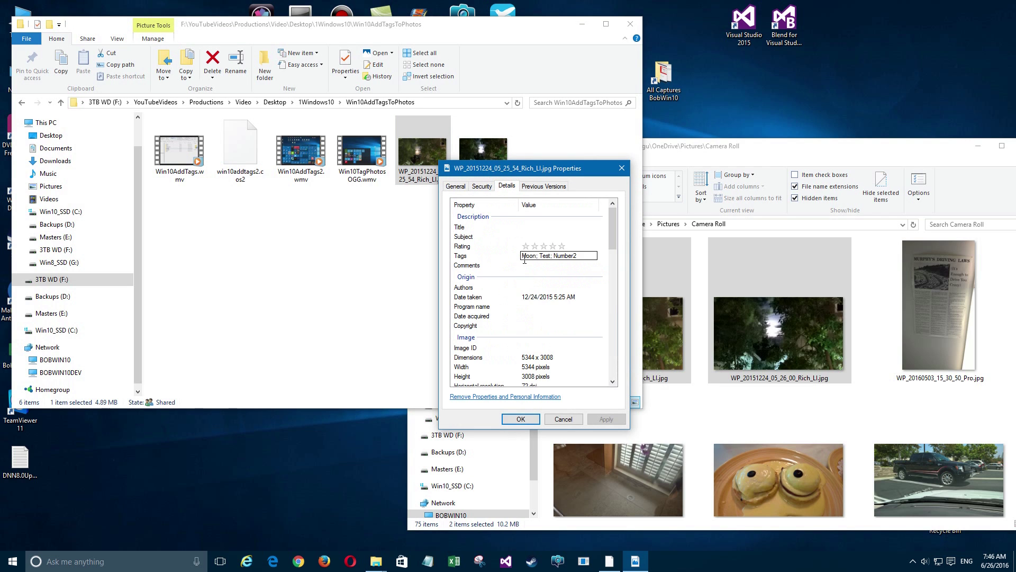
{"action": "left_click", "coordinate": [621, 168]}
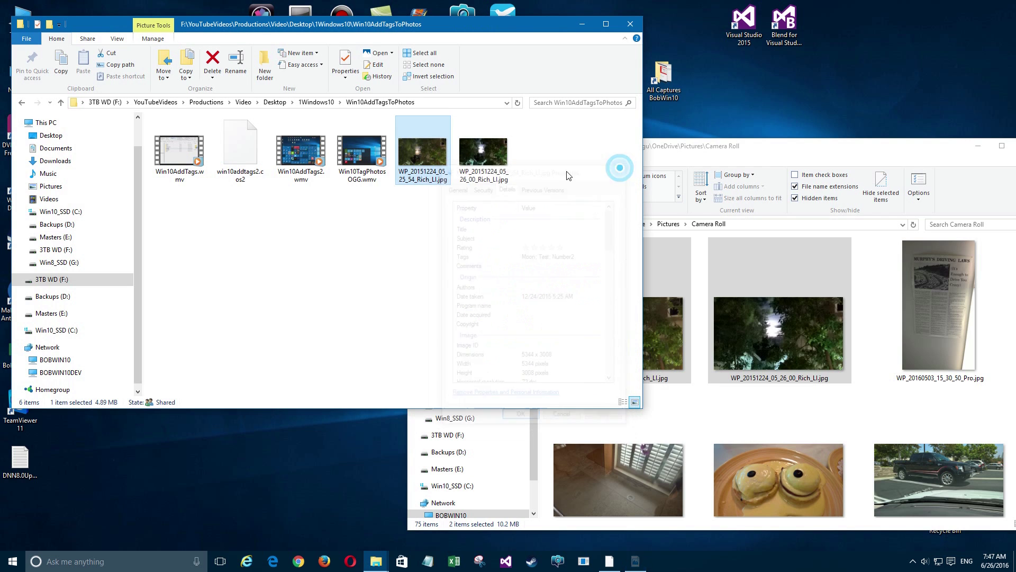
{"action": "right_click", "coordinate": [487, 170]}
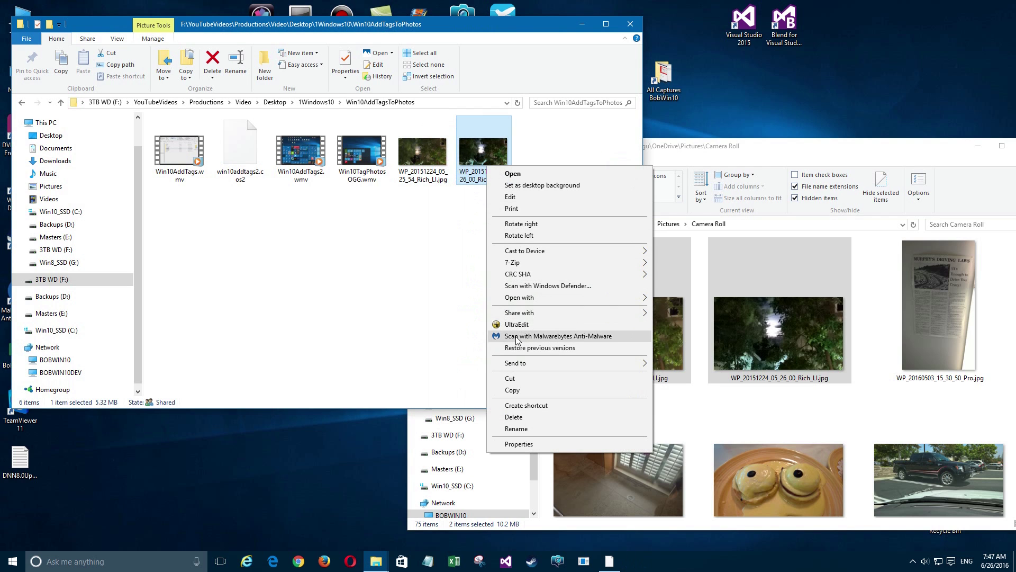
{"action": "left_click", "coordinate": [517, 443]}
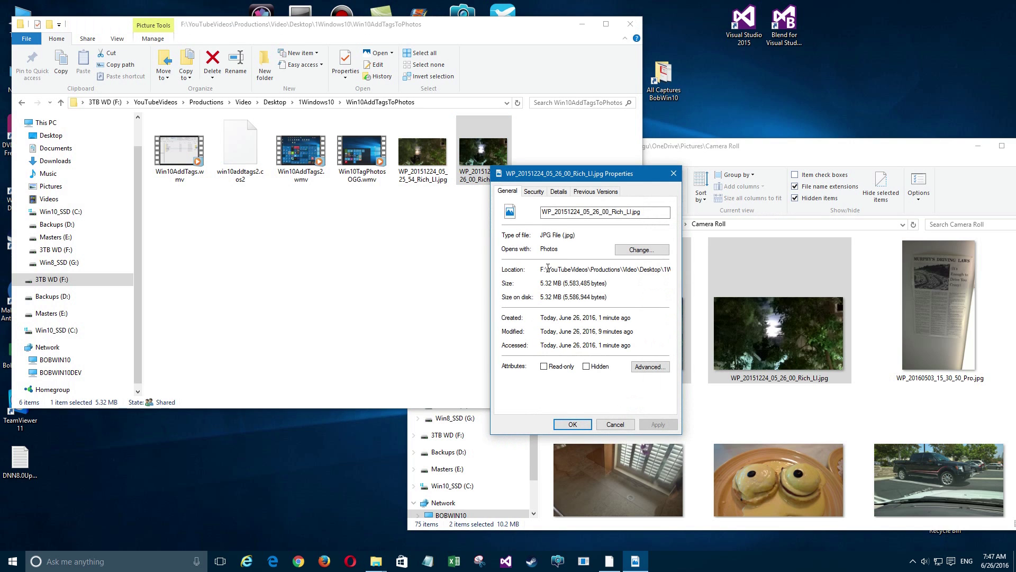
{"action": "left_click", "coordinate": [559, 192]}
{"action": "left_click", "coordinate": [617, 261]}
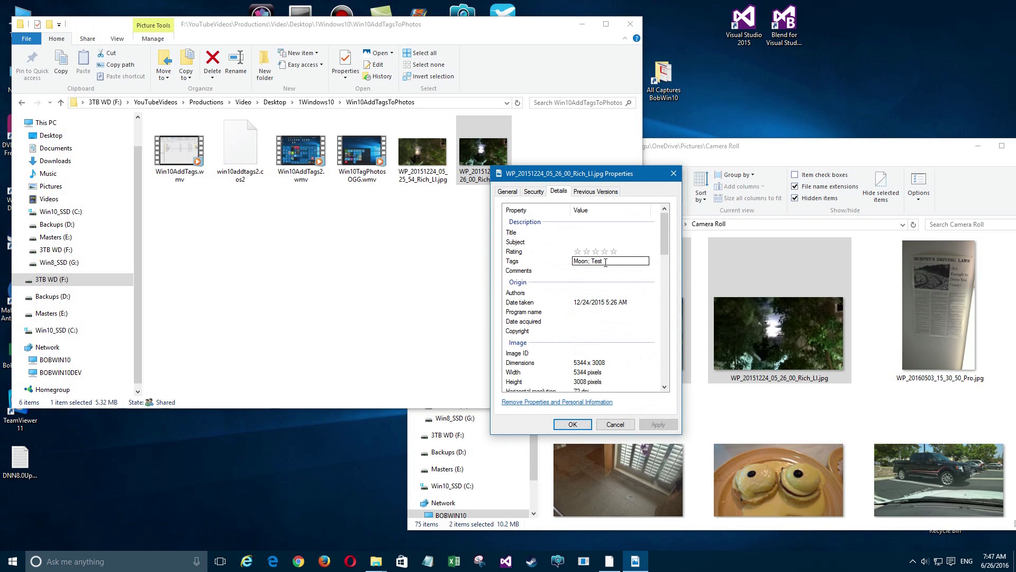
{"action": "left_click", "coordinate": [673, 173]}
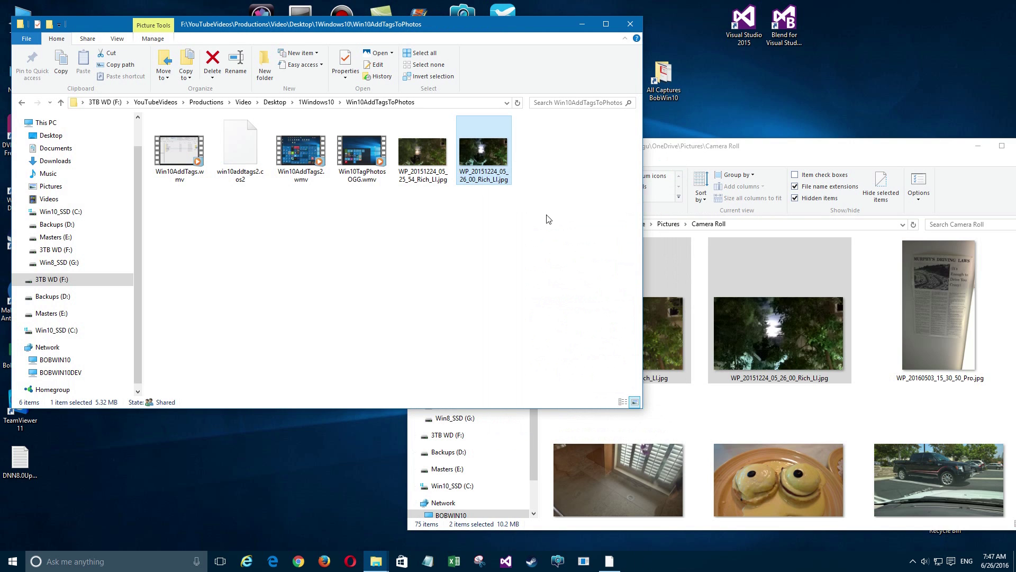
{"action": "left_click_drag", "start_coordinate": [528, 211], "coordinate": [397, 117]}
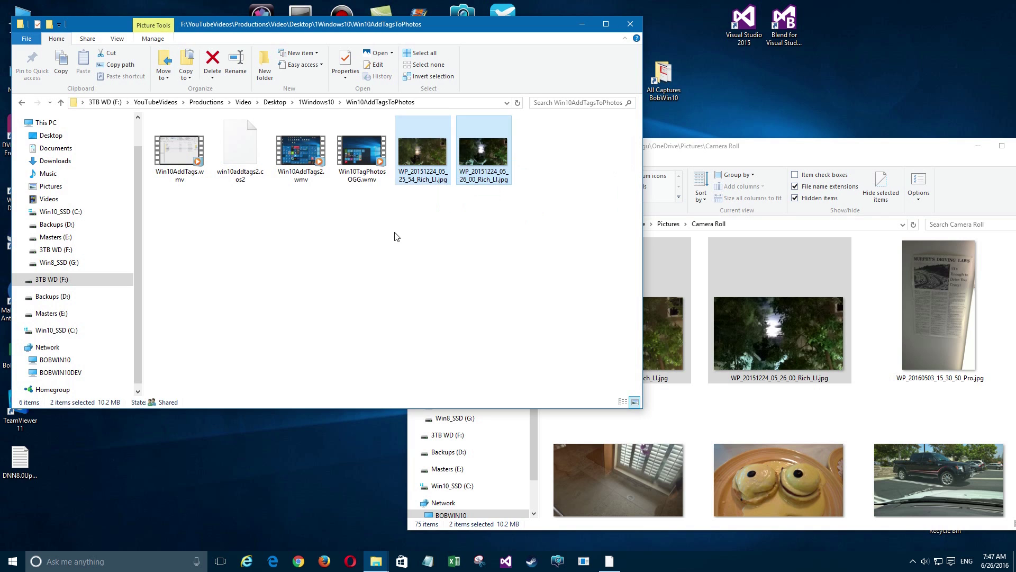
Step: Clear the selection, look inside the Pictures folder, then return to YouTubeVideos
{"action": "left_click", "coordinate": [395, 233]}
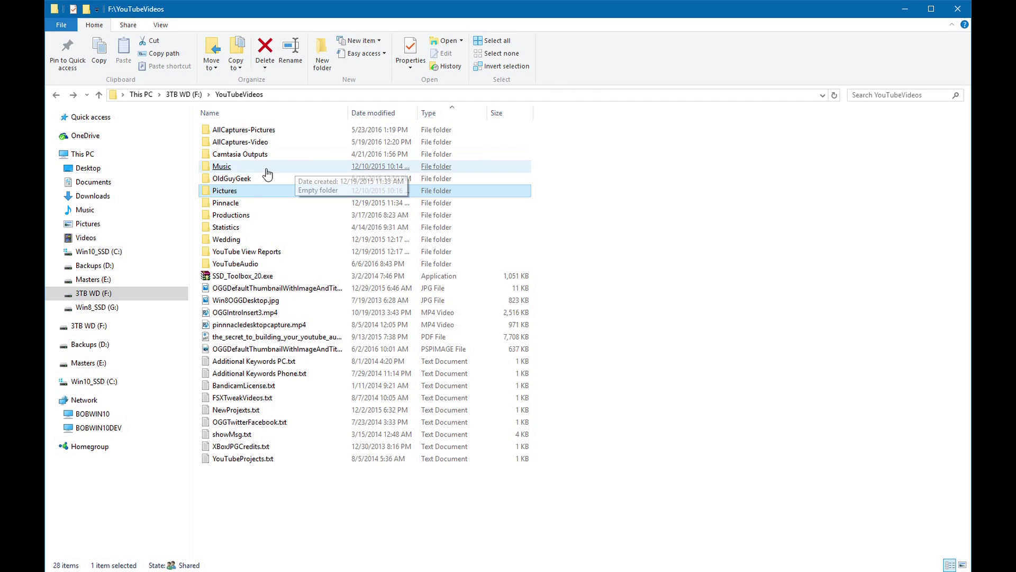
{"action": "double_click", "coordinate": [223, 193]}
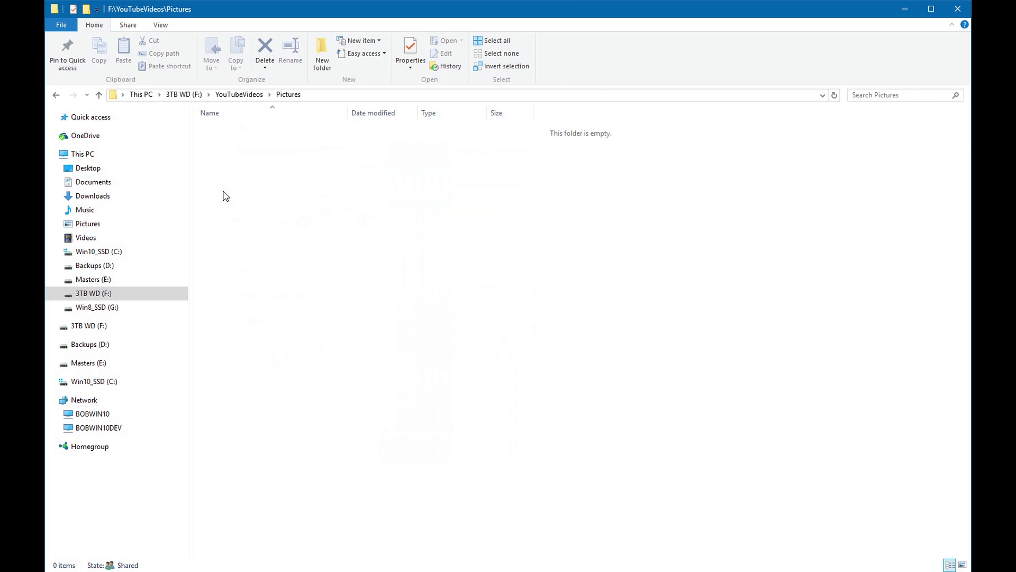
{"action": "left_click", "coordinate": [241, 95]}
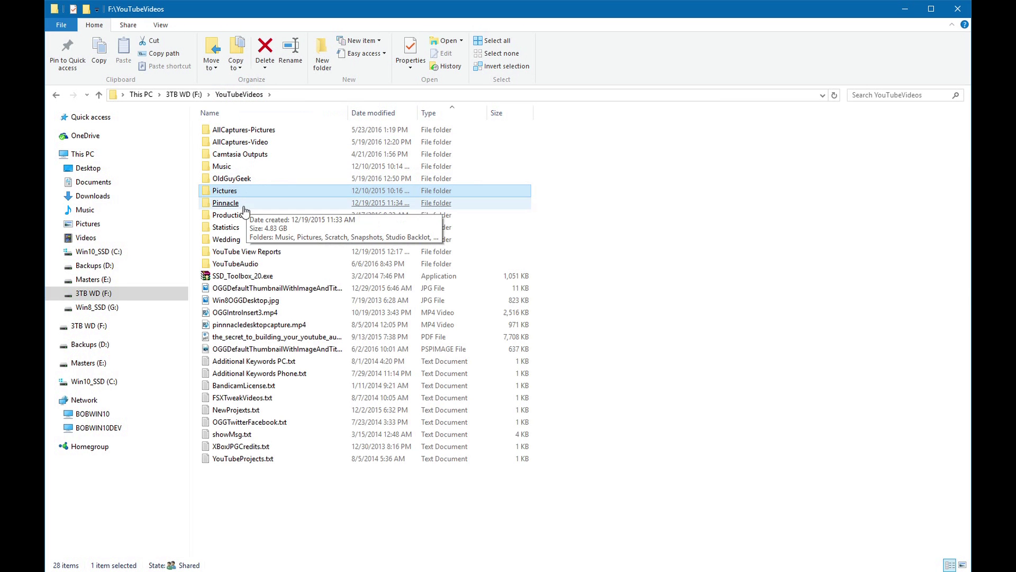
Step: Select the YouTubeAudio folder in the YouTubeVideos listing
{"action": "left_click", "coordinate": [239, 264]}
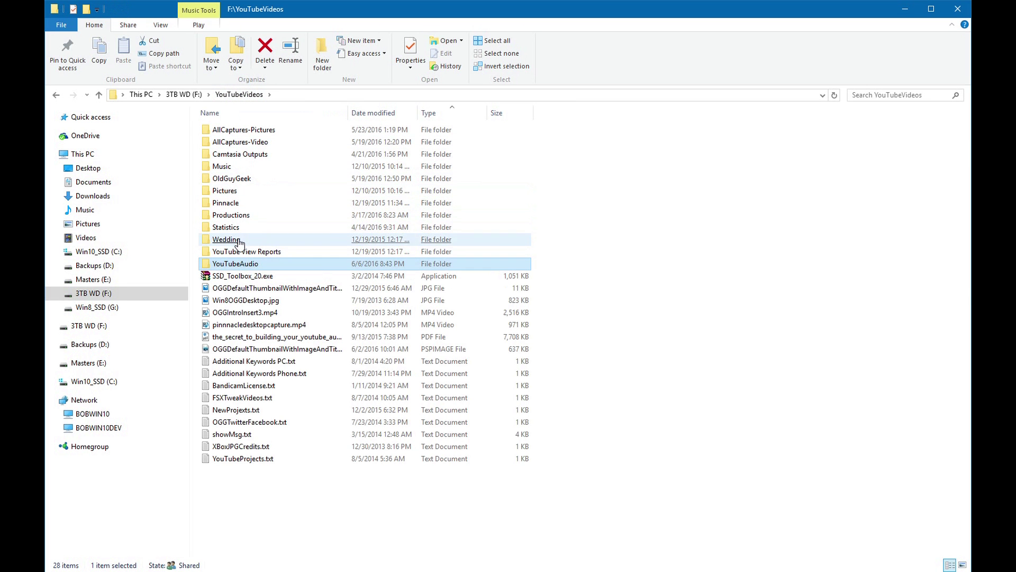
{"action": "mouse_move", "coordinate": [237, 220]}
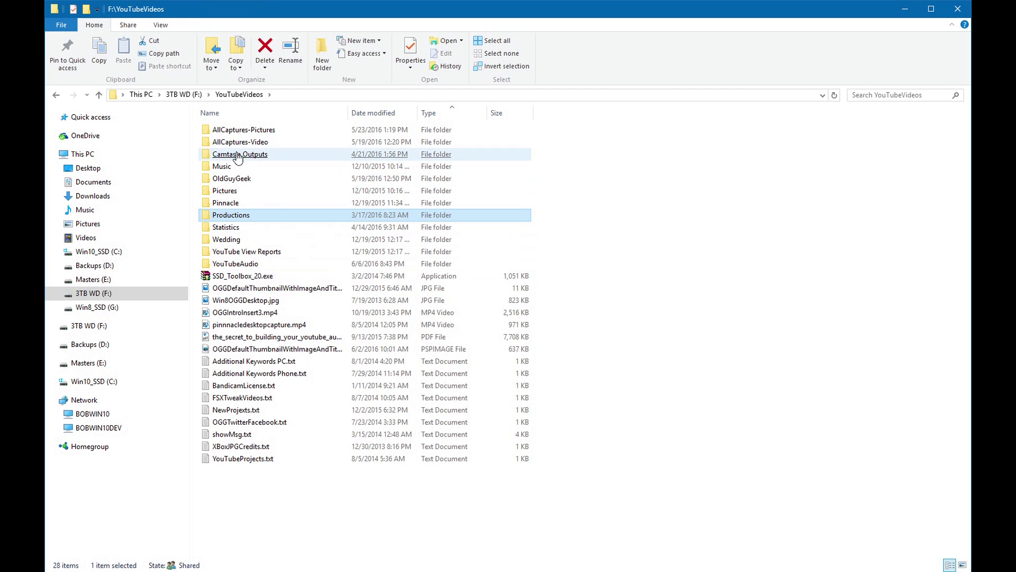
{"action": "mouse_move", "coordinate": [248, 252]}
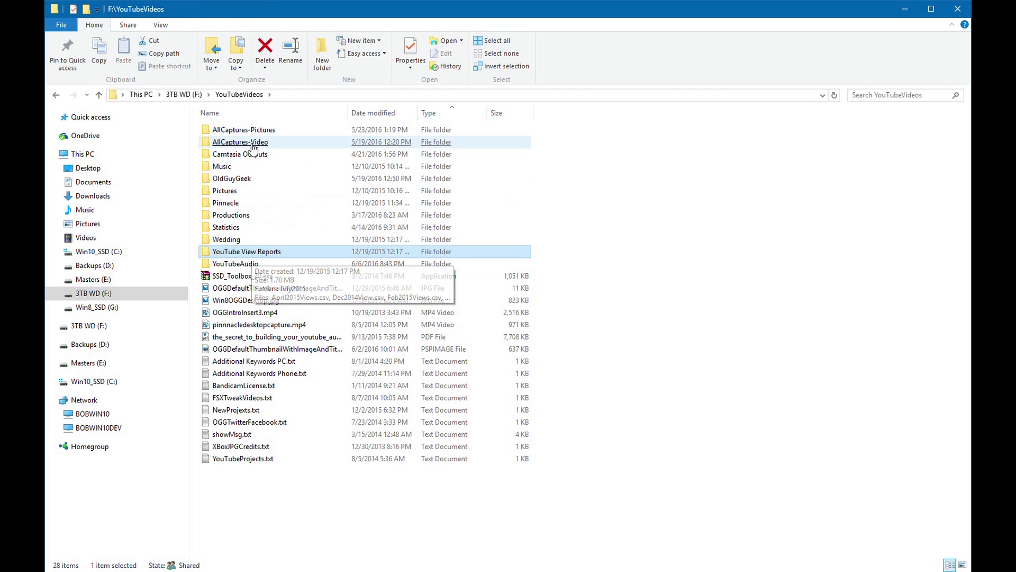
{"action": "mouse_move", "coordinate": [245, 132]}
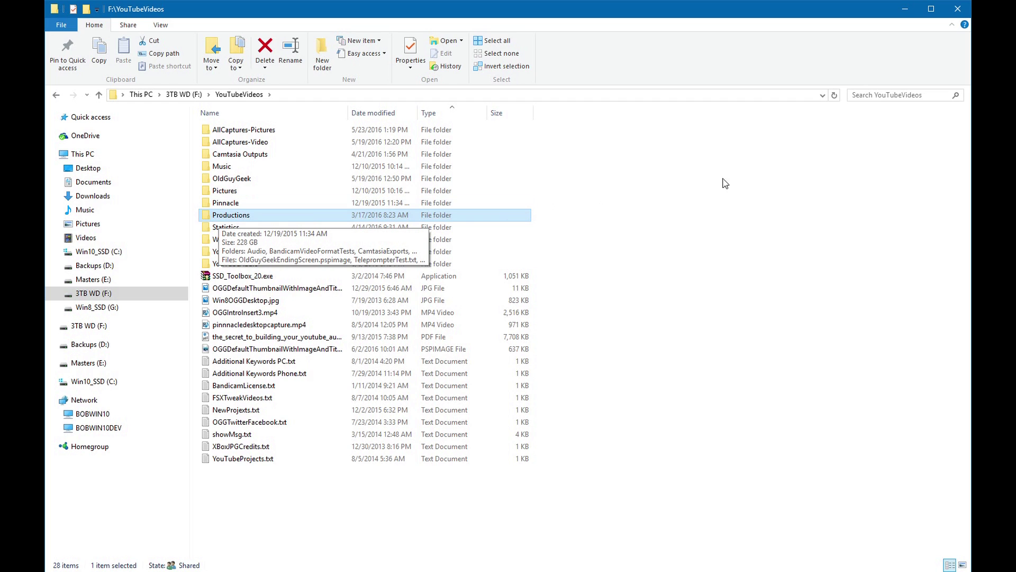
Step: Search YouTubeVideos for 'moon' and bring up the context menu on the first tagged photo
{"action": "left_click", "coordinate": [872, 94]}
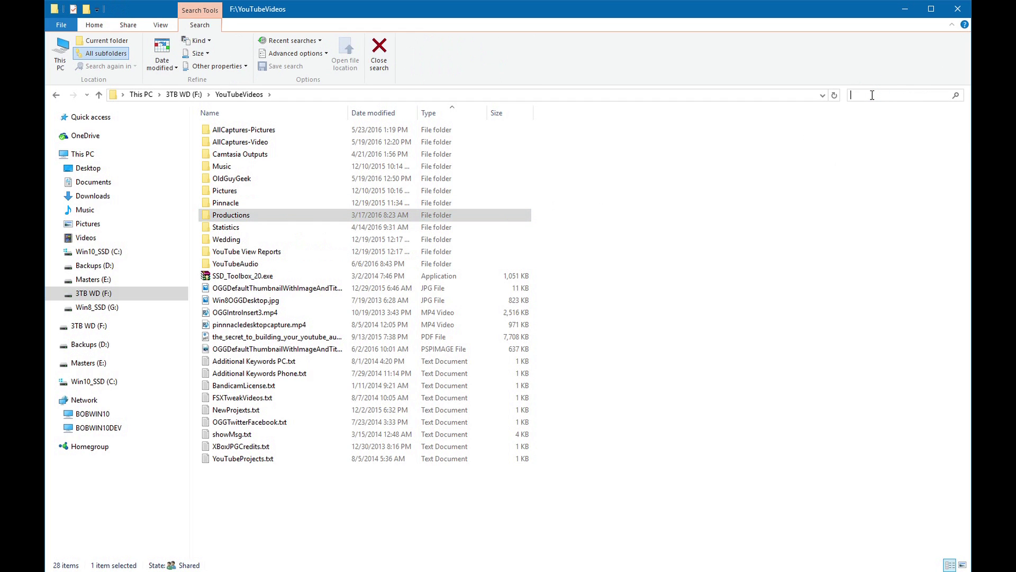
{"action": "type", "text": "moon"}
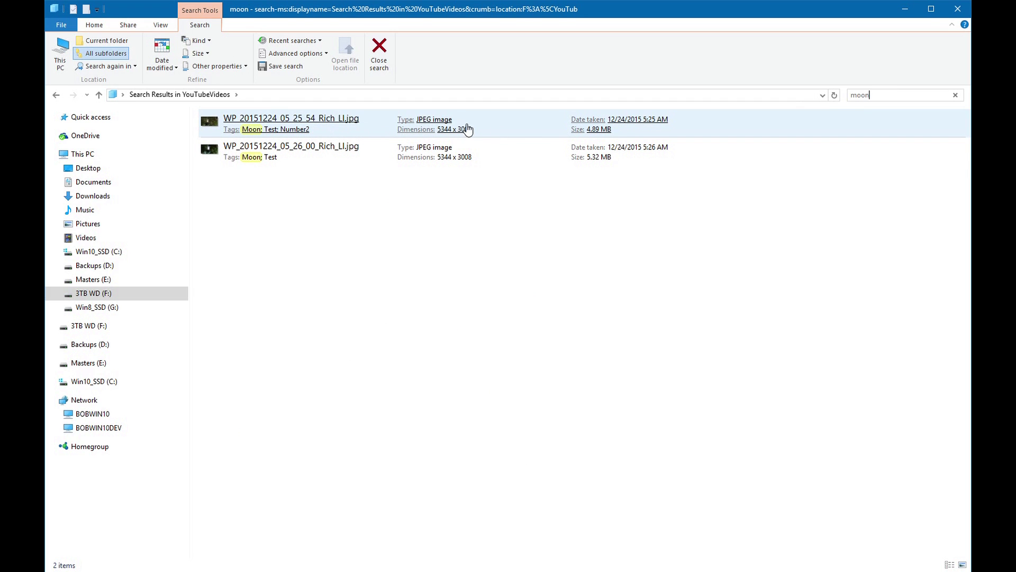
{"action": "left_click", "coordinate": [297, 127]}
{"action": "right_click", "coordinate": [308, 118]}
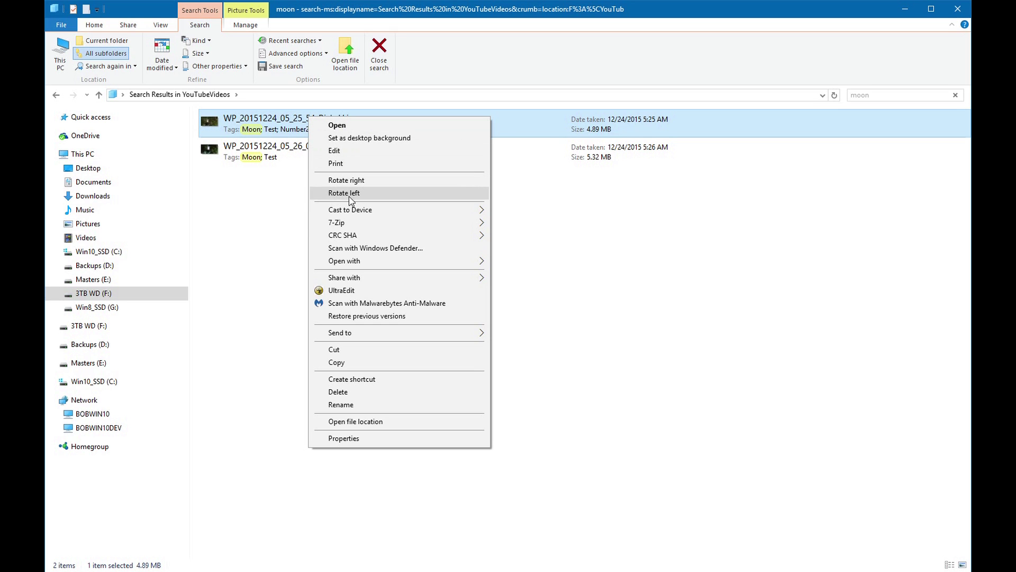
{"action": "right_click", "coordinate": [318, 120]}
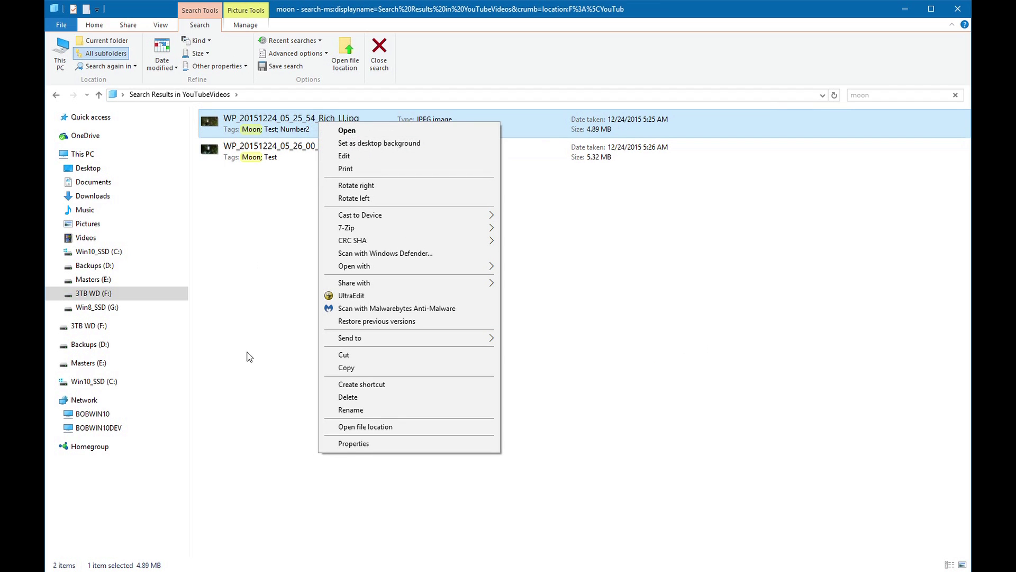
Step: Open the Win10AddTagsToPhotos folder containing the first moon photo via Open file location
{"action": "left_click", "coordinate": [362, 426]}
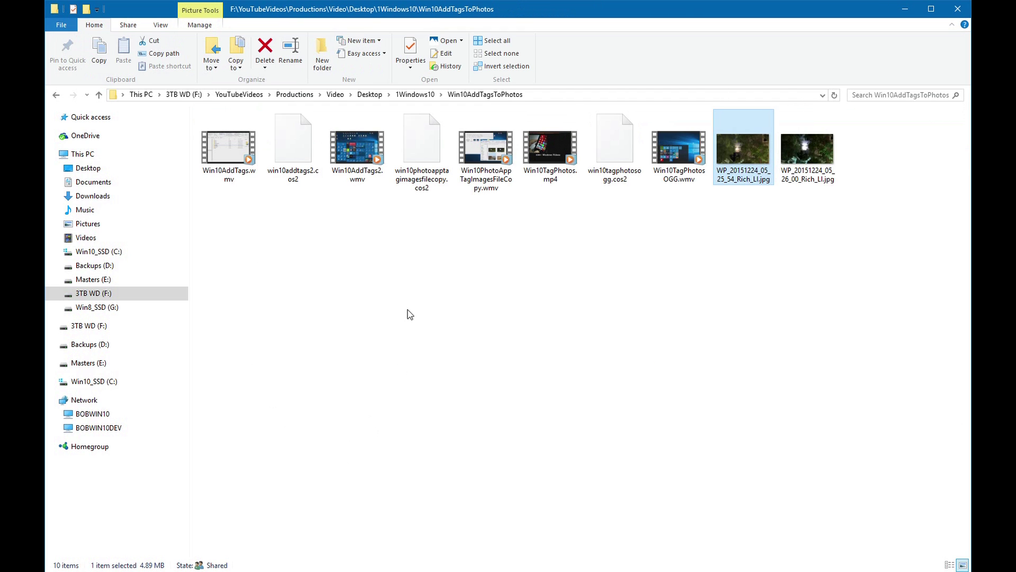